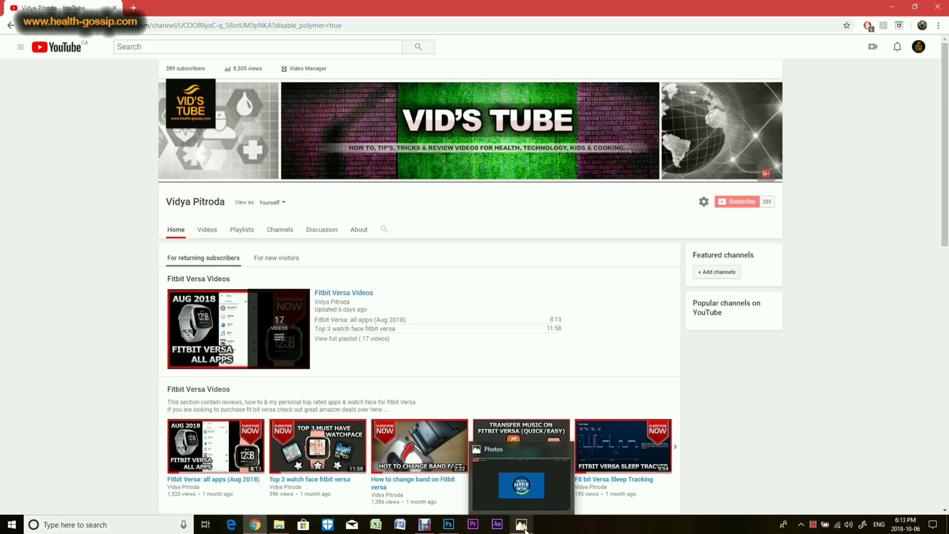
Preview the finished Gif-button.gif animation in Photos
left_click(523, 525)
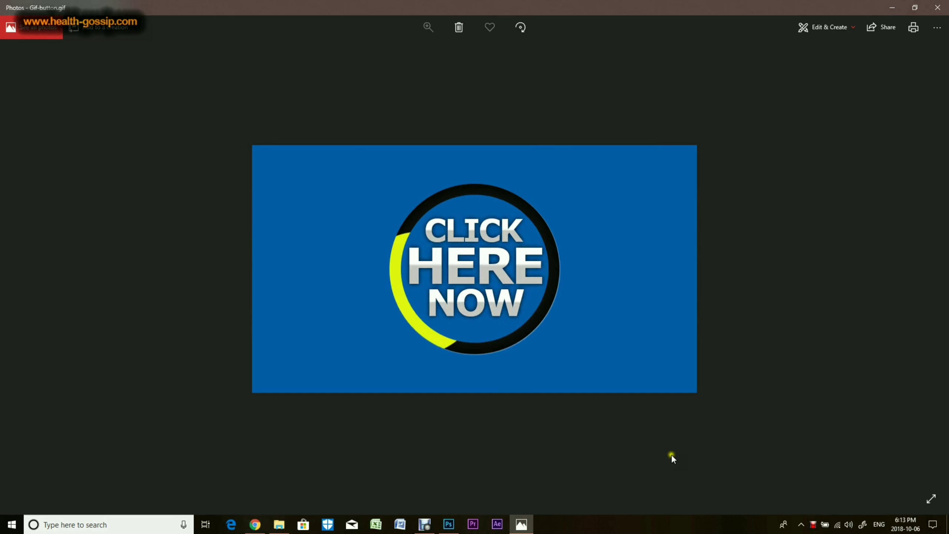
left_click(891, 8)
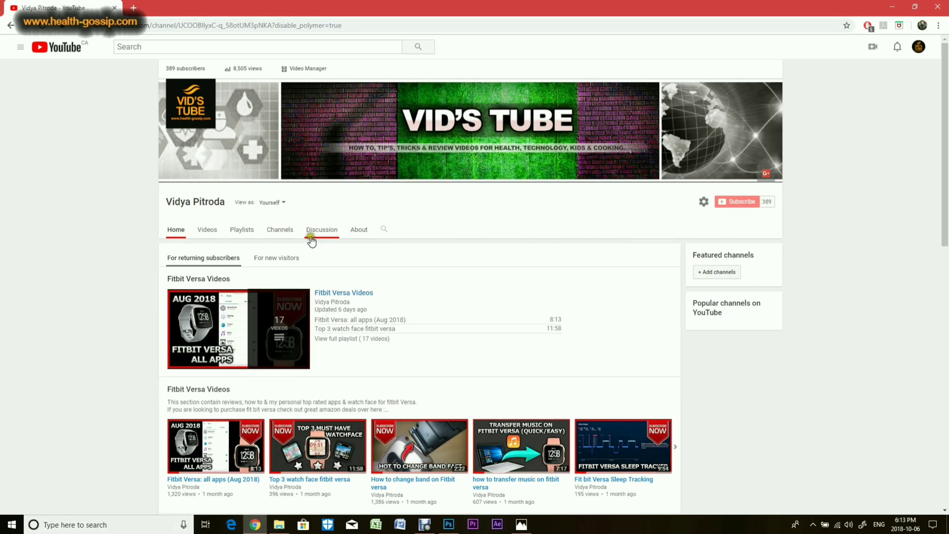
Switch to Photoshop, expand the toolbox to two columns and collapse the Timeline to enlarge the workspace
left_click(216, 235)
left_click(449, 526)
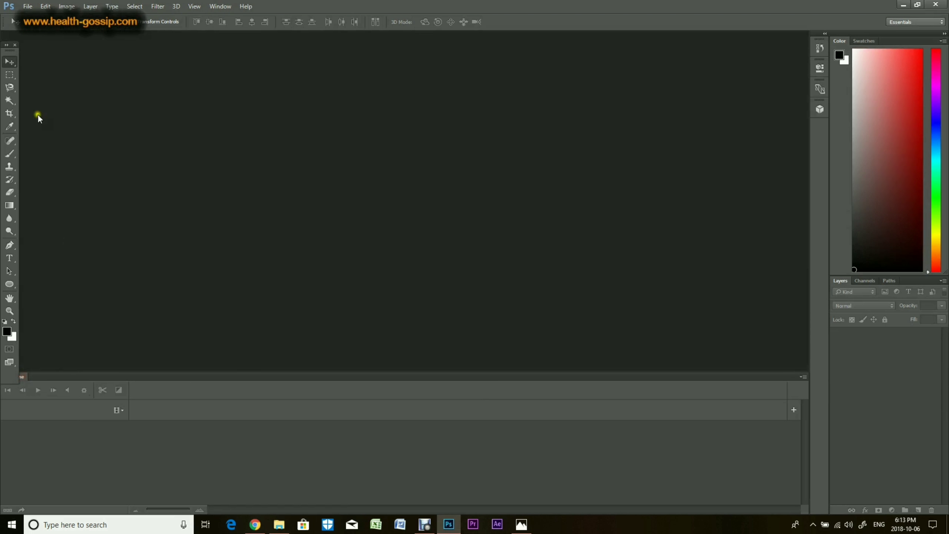
left_click(6, 44)
left_click(22, 372)
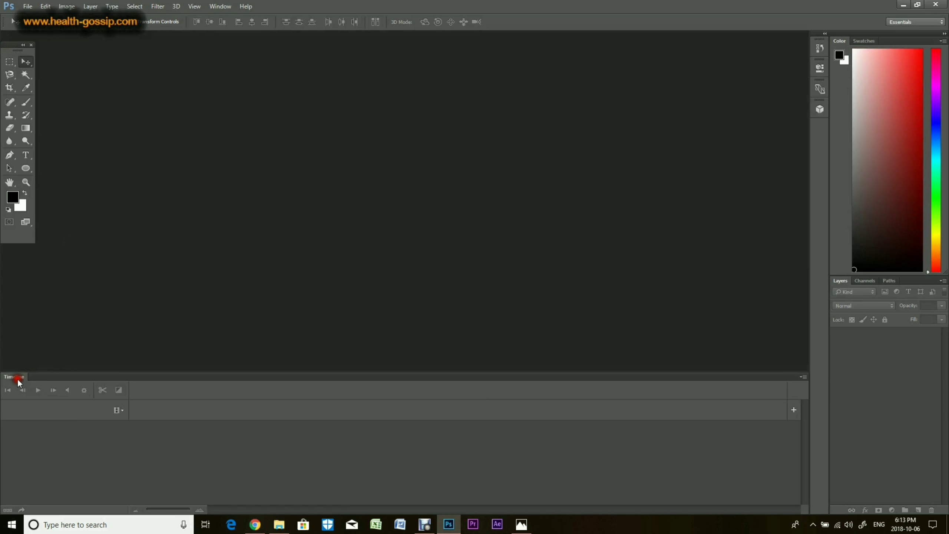
left_click_drag(19, 378, 19, 386)
left_click(803, 377)
left_click(771, 357)
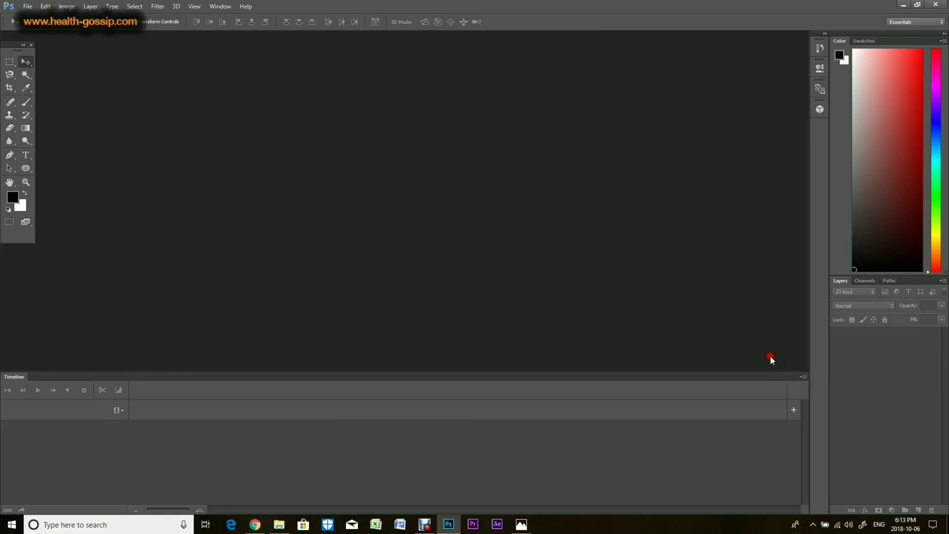
double_click(11, 378)
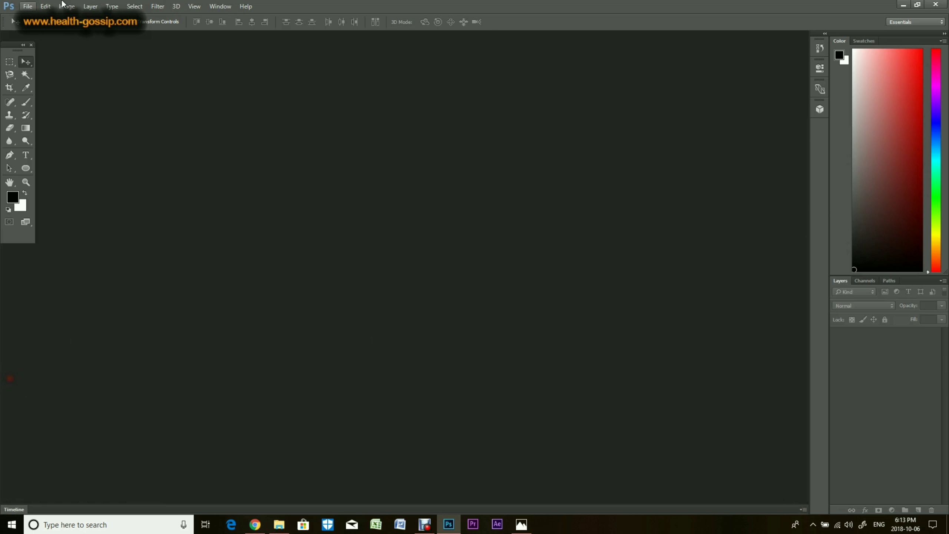
Create a 900 × 500 pixel document named GIF BUTTON at 72 pixels/inch and unlock its Background layer
left_click(28, 6)
left_click(38, 17)
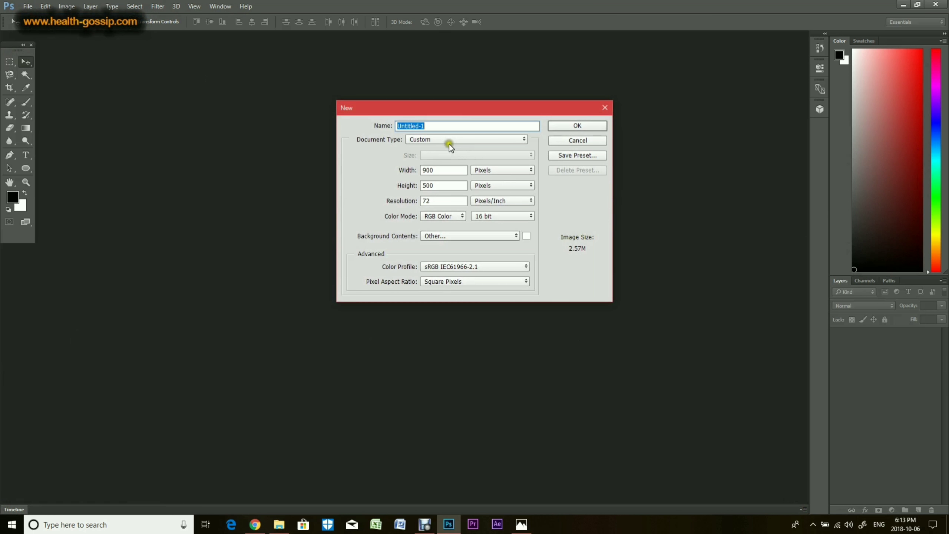
type("GIF BUTTON")
key("Return")
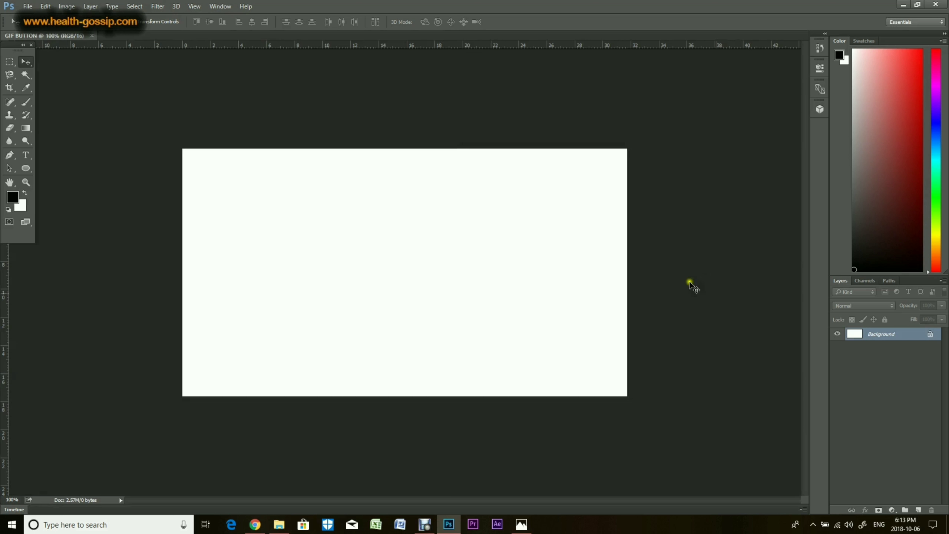
left_click(931, 334)
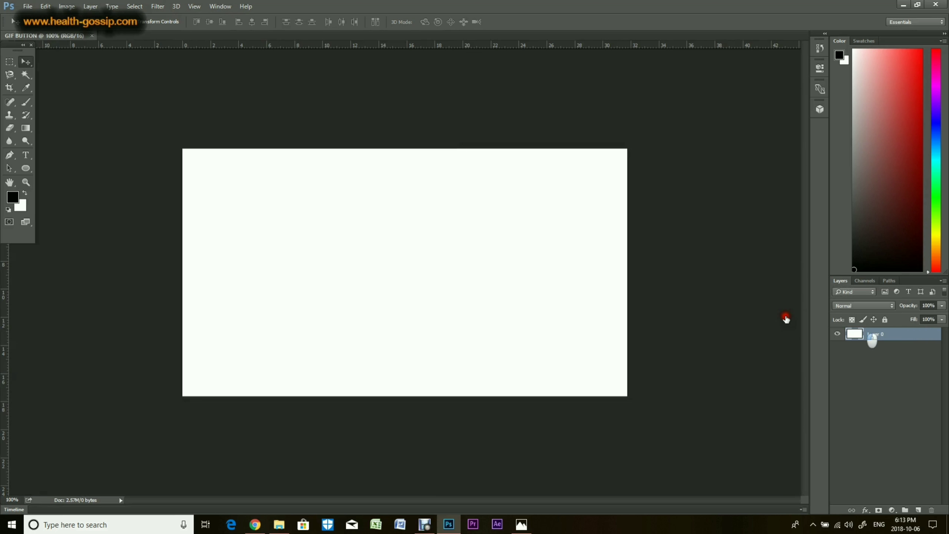
key("h")
double_click(290, 339)
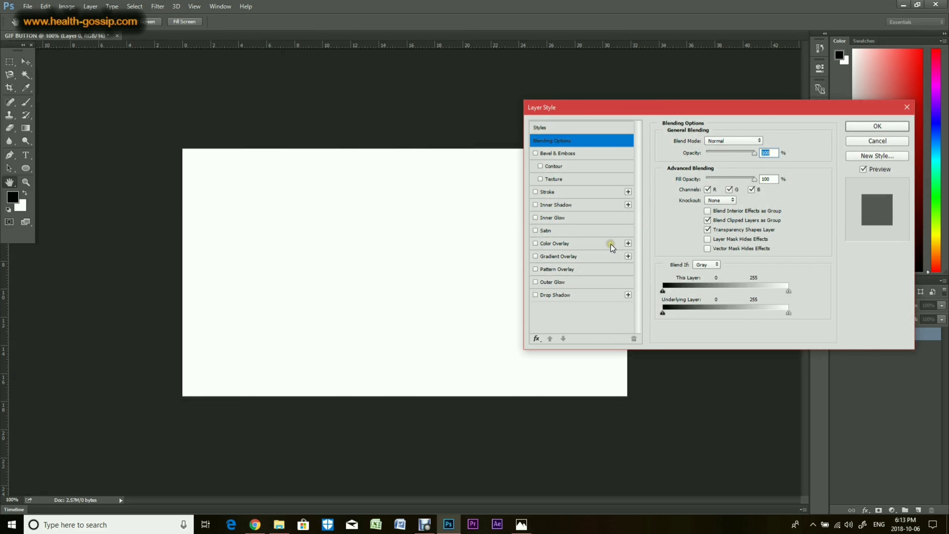
left_click(878, 141)
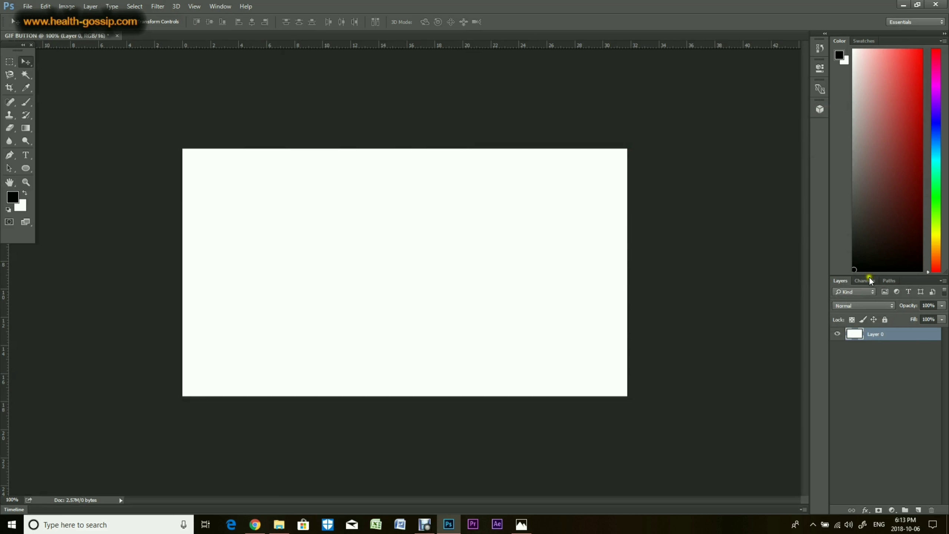
Apply a Color Overlay in blue #024989 to Layer 0
left_click(866, 510)
left_click(886, 462)
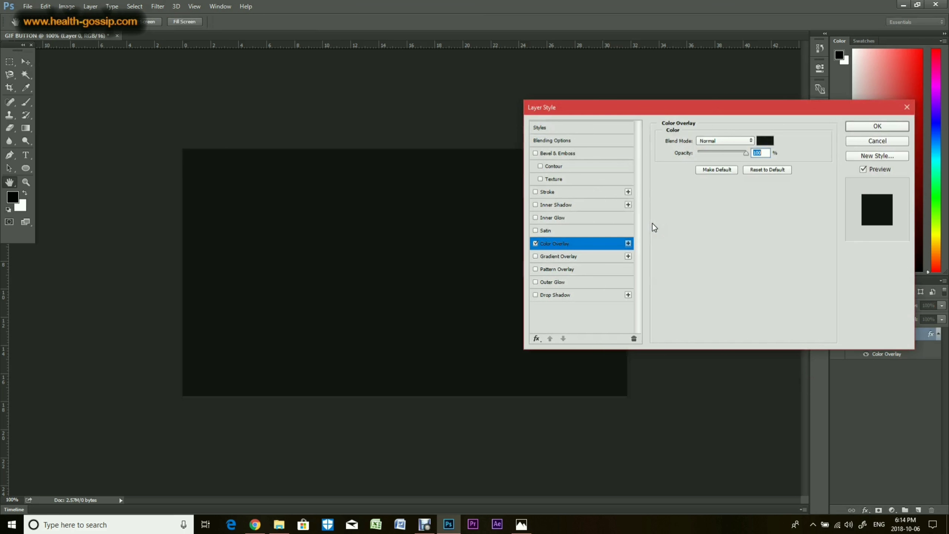
left_click(765, 142)
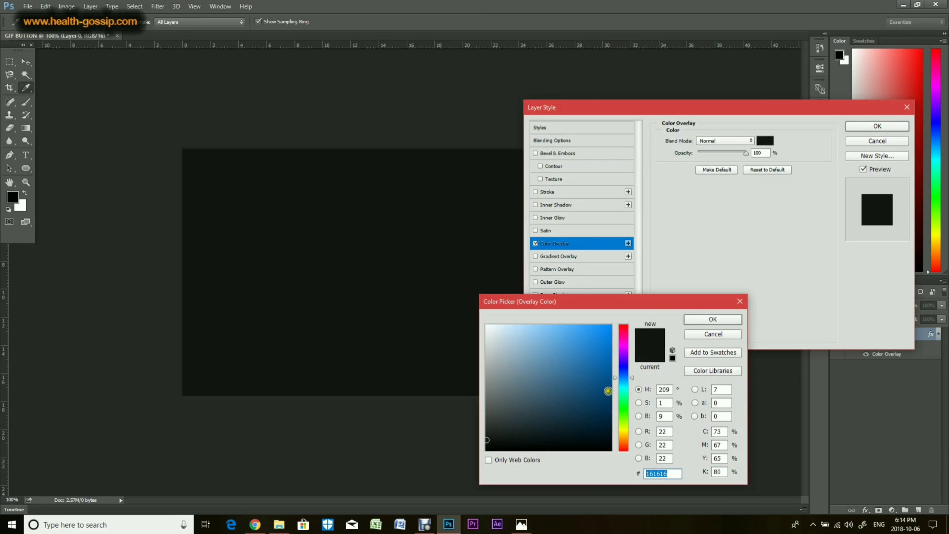
left_click(608, 391)
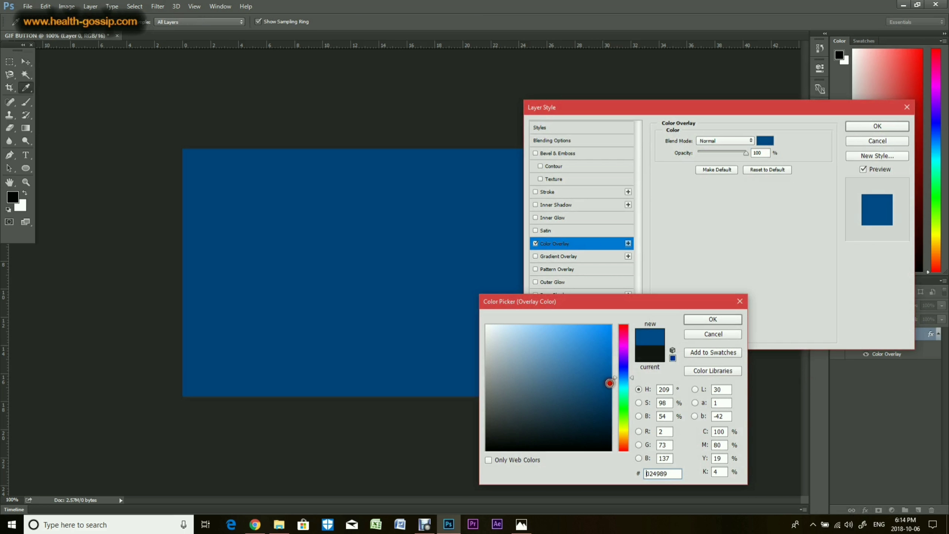
left_click(695, 320)
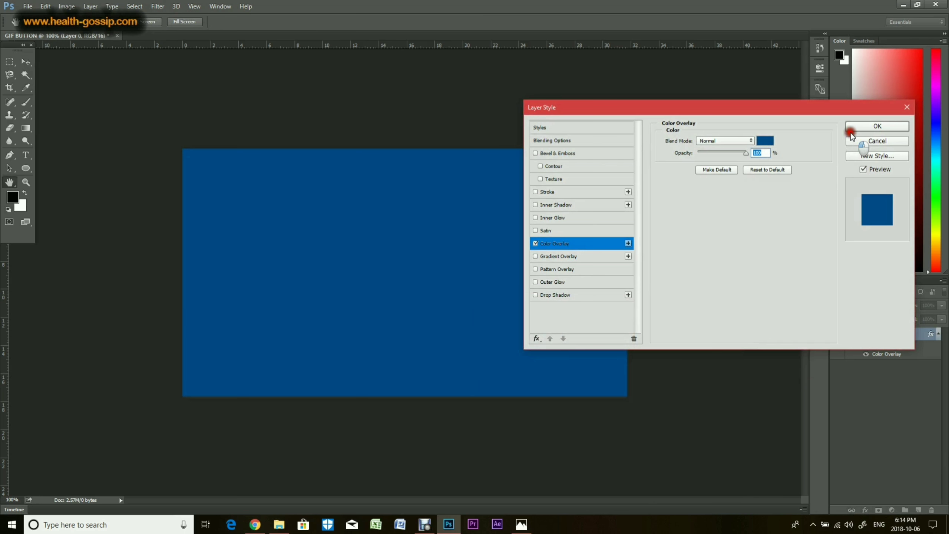
left_click(852, 127)
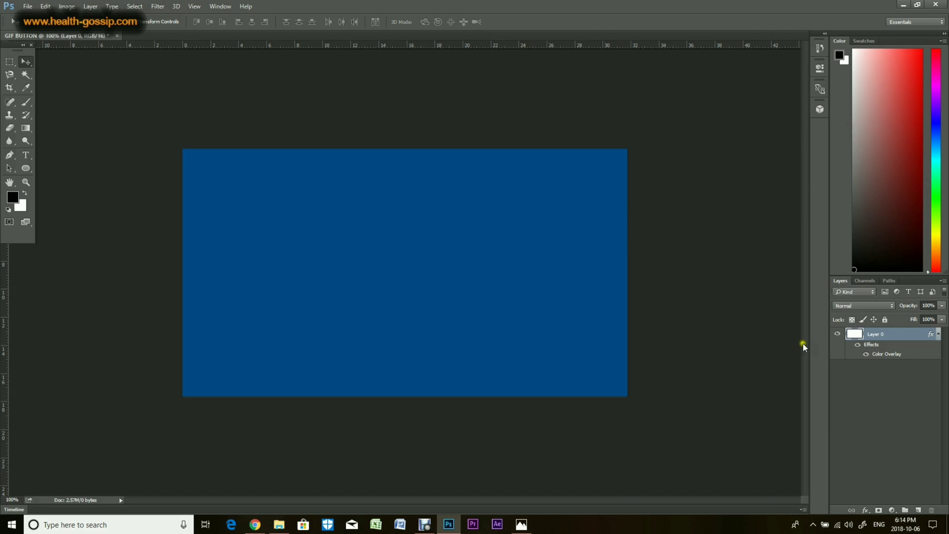
left_click(840, 335)
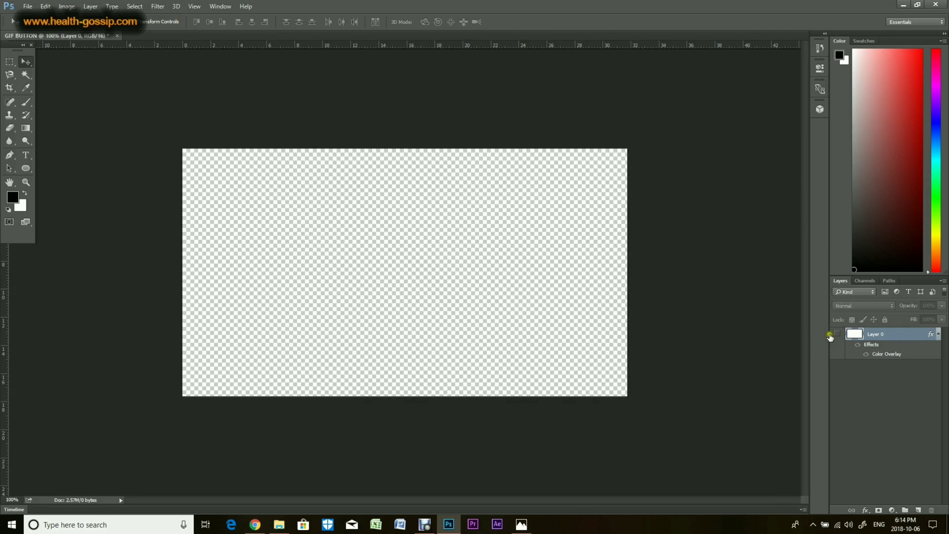
left_click(839, 335)
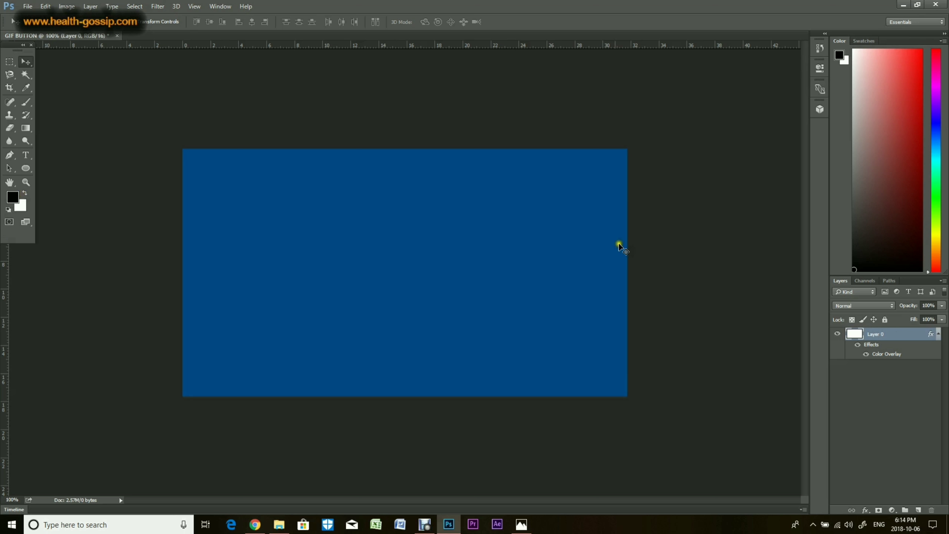
Draw a black circle about 368 px in diameter on the canvas with the Ellipse tool and rasterize its layer
left_click(25, 169)
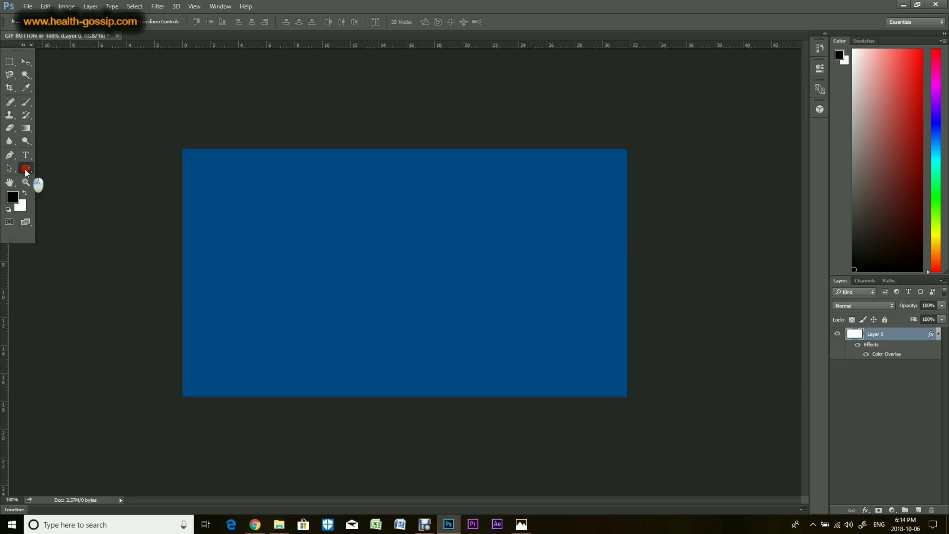
left_click_drag(324, 177, 505, 359)
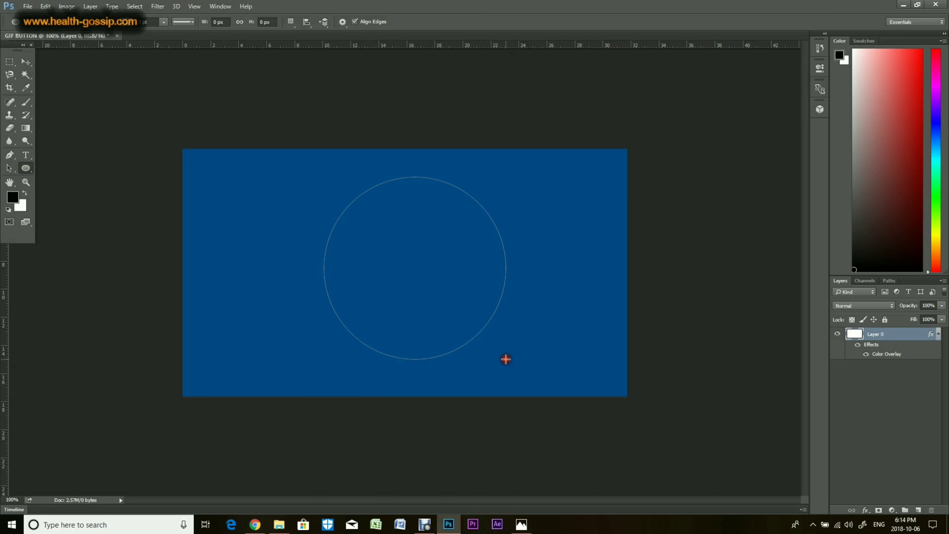
left_click(791, 64)
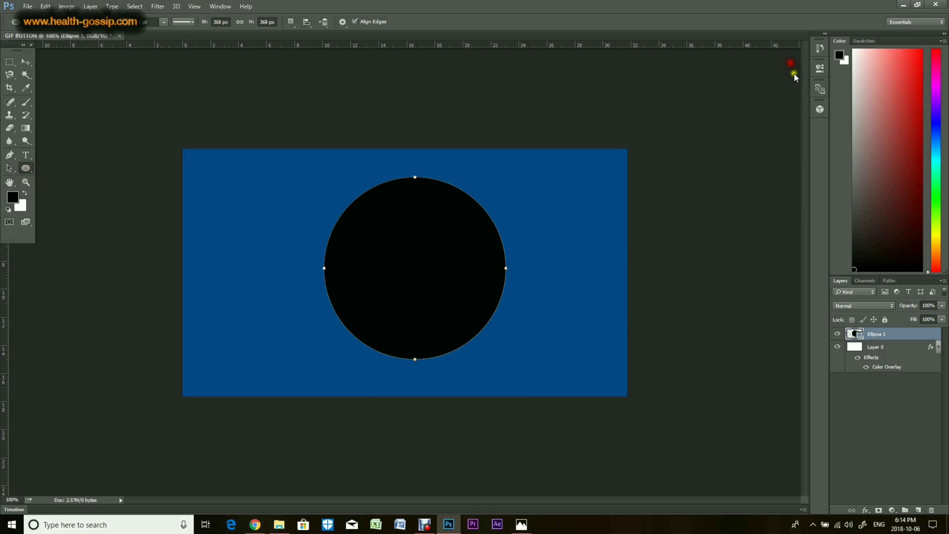
right_click(880, 335)
left_click(784, 197)
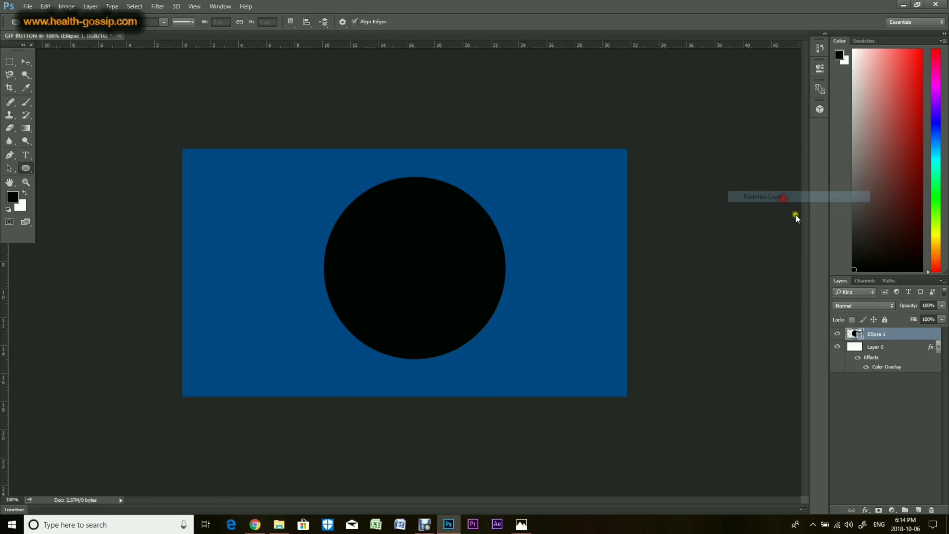
Center the circle on the canvas and place one horizontal and one vertical guide through its center
left_click(25, 62)
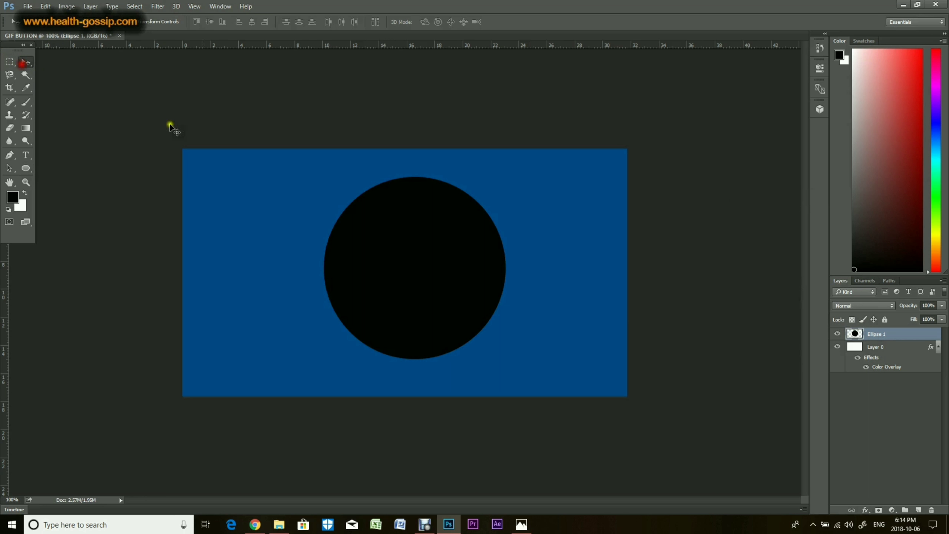
left_click_drag(474, 270, 459, 271)
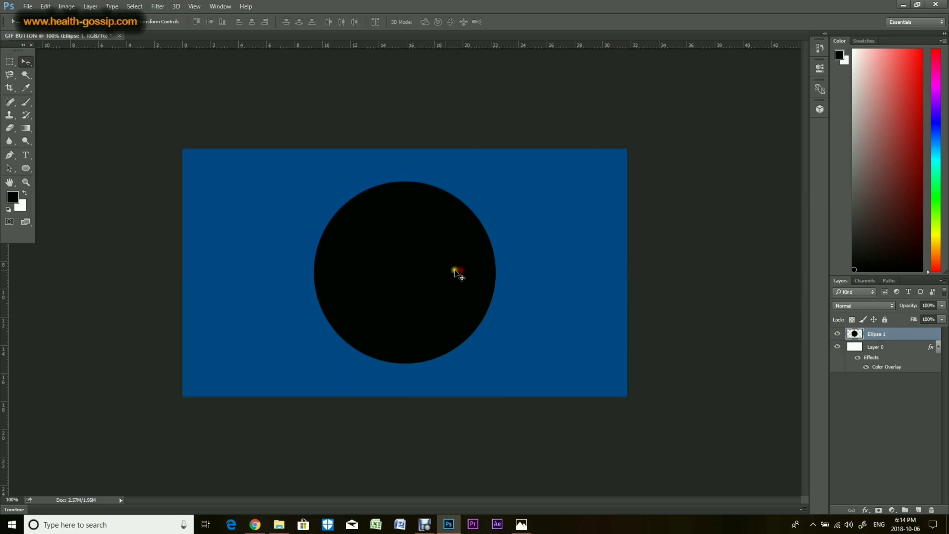
left_click(23, 44)
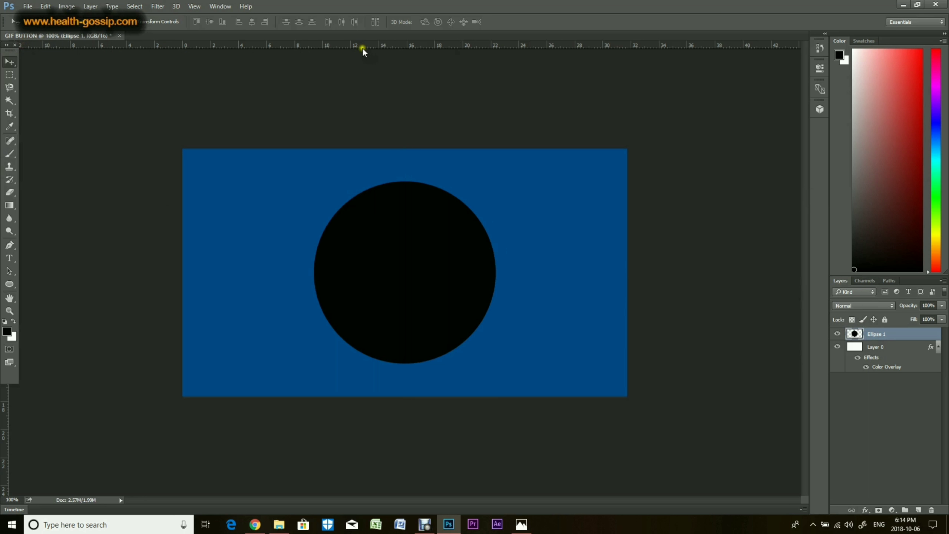
left_click_drag(363, 47, 352, 275)
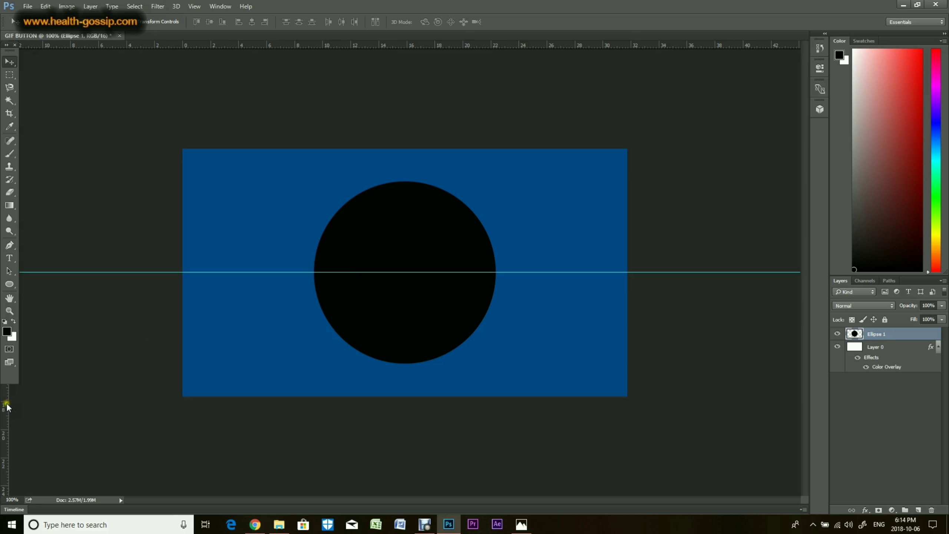
left_click_drag(8, 407, 406, 397)
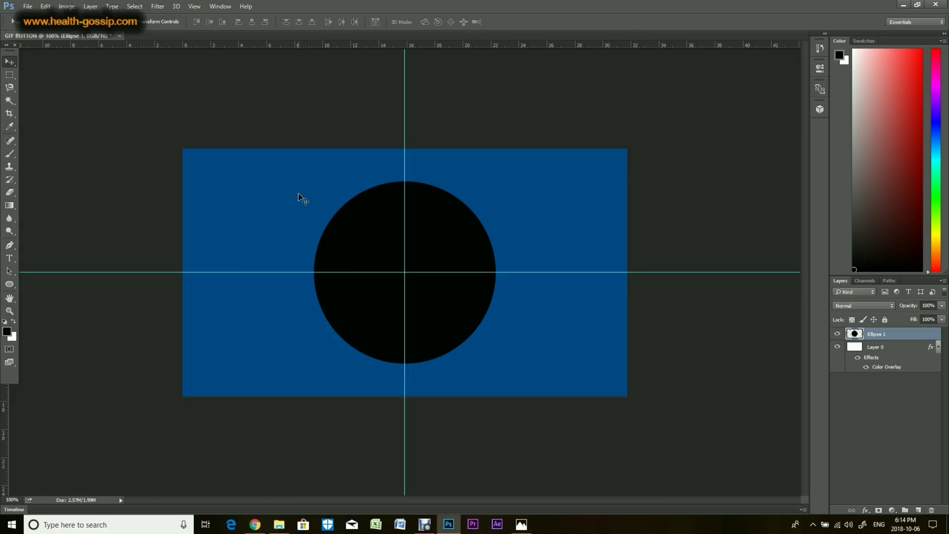
left_click(397, 292)
Rename the circle's layer to BG CIRCLE
left_click_drag(887, 335, 921, 509)
double_click(882, 334)
type("BG CIRLE")
key("Return")
double_click(882, 335)
left_click(886, 337)
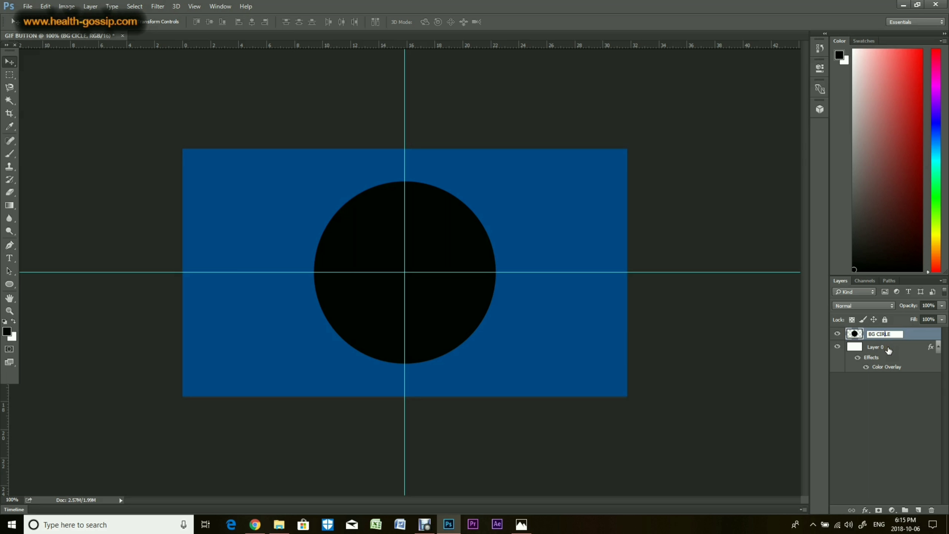
key("Return")
Apply a Color Overlay in dark gray #272727 to the BG CIRCLE layer
left_click(873, 509)
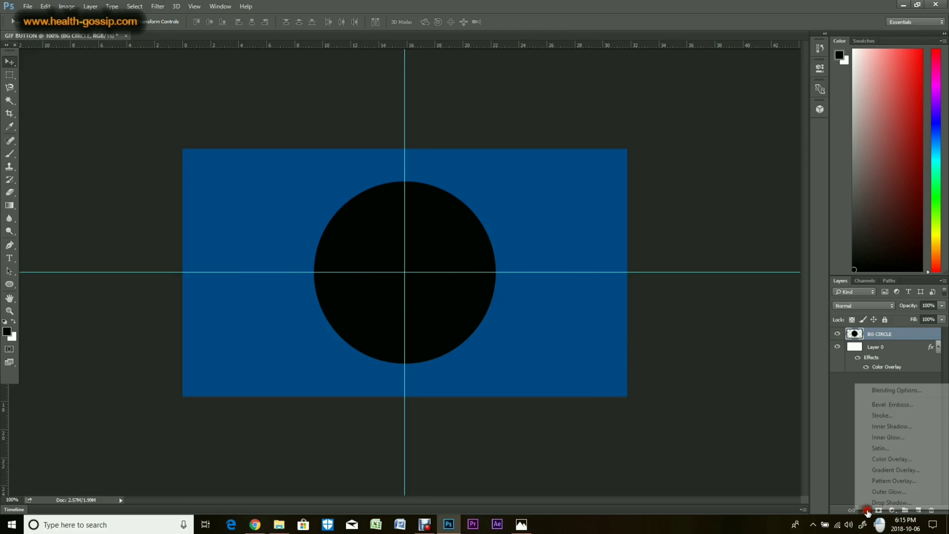
left_click(882, 460)
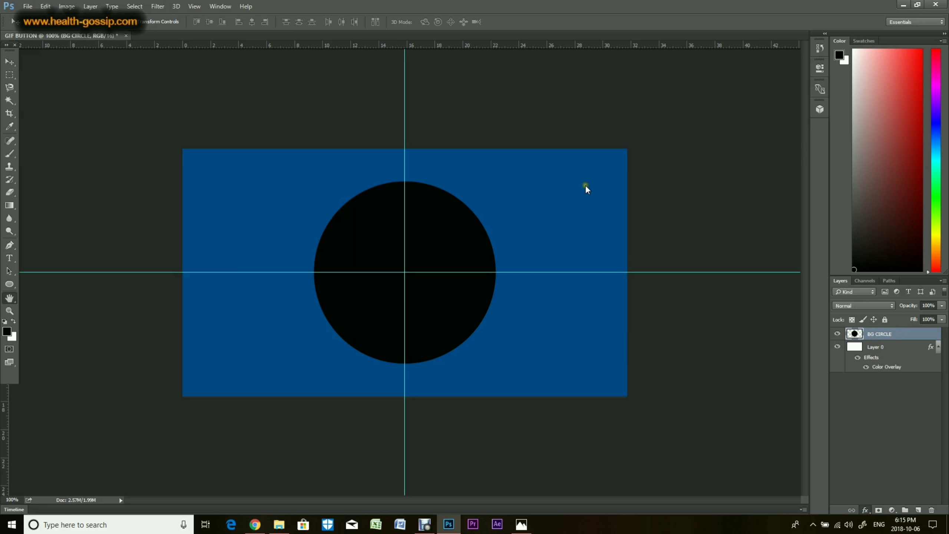
left_click(760, 142)
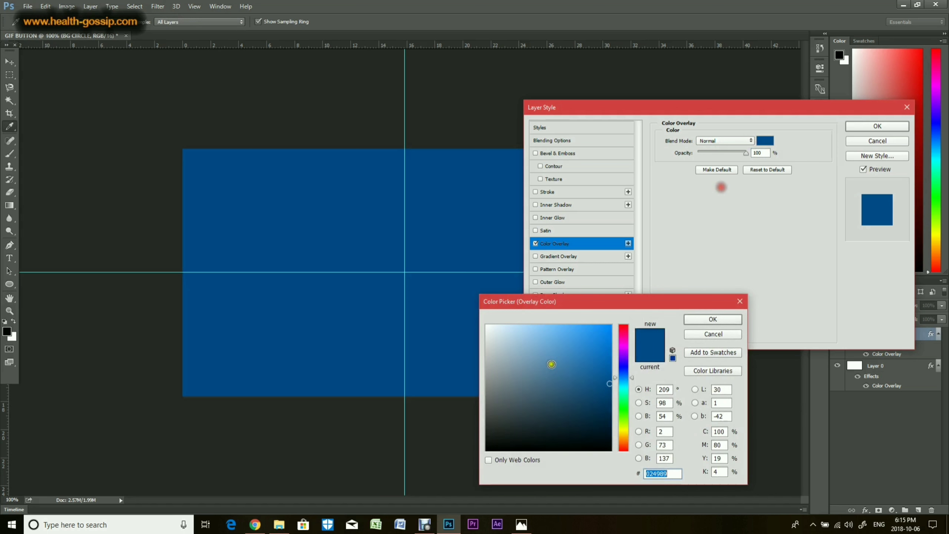
left_click(488, 428)
left_click(488, 432)
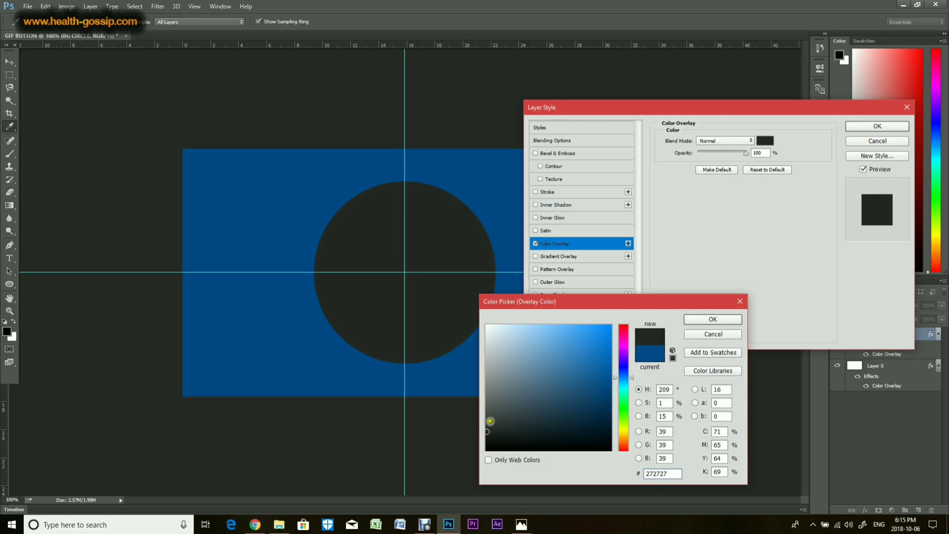
left_click(710, 319)
left_click(875, 127)
Add a black Inner Shadow to the BG CIRCLE layer with Normal blend mode, 100% opacity, 0 px distance and 35 px size
left_click(866, 509)
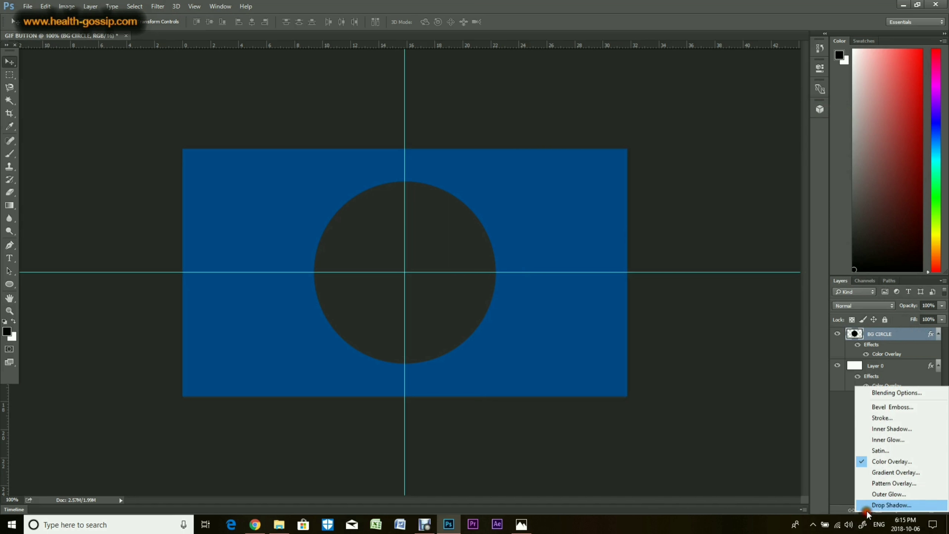
left_click(890, 429)
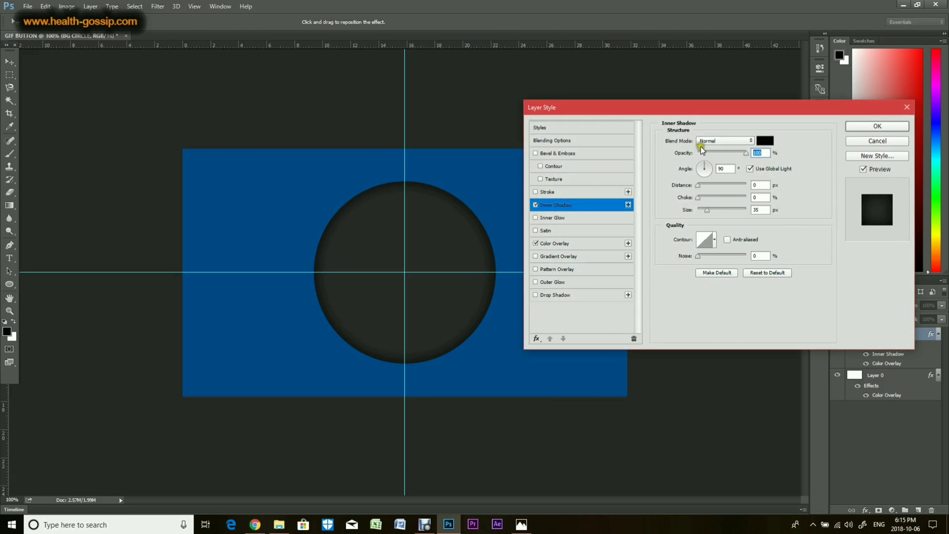
left_click(722, 142)
left_click(722, 141)
left_click(722, 141)
left_click(718, 152)
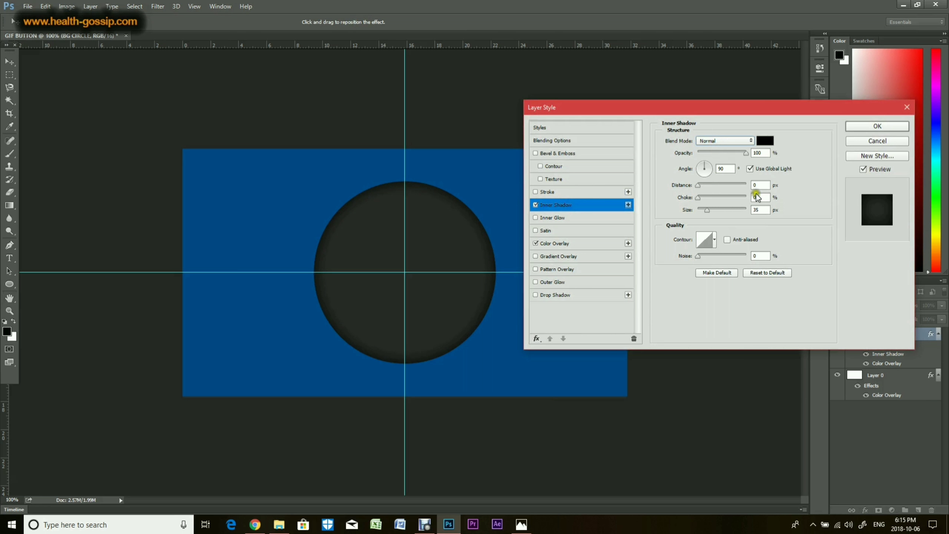
left_click(852, 126)
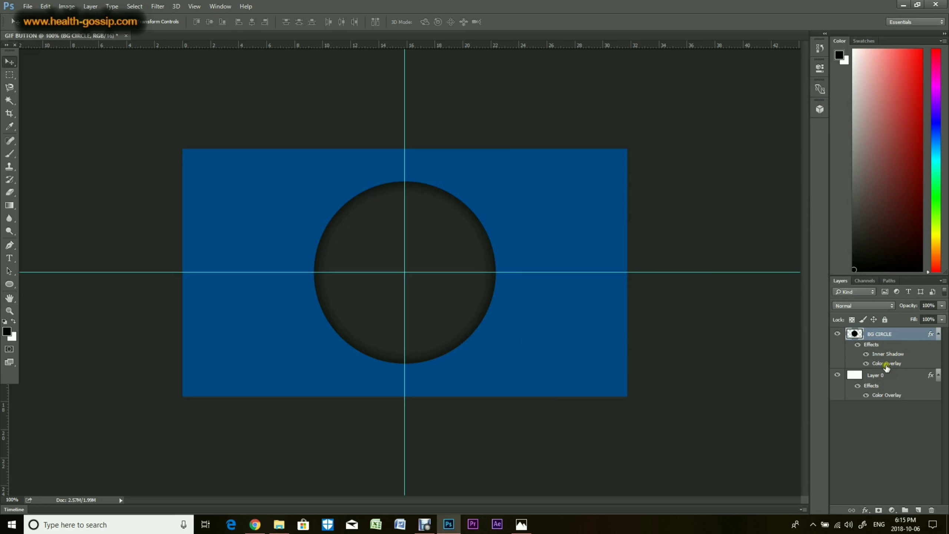
Add a black Inner Glow to the BG CIRCLE layer with Normal blend mode, Edge source and 73 px size
left_click(869, 508)
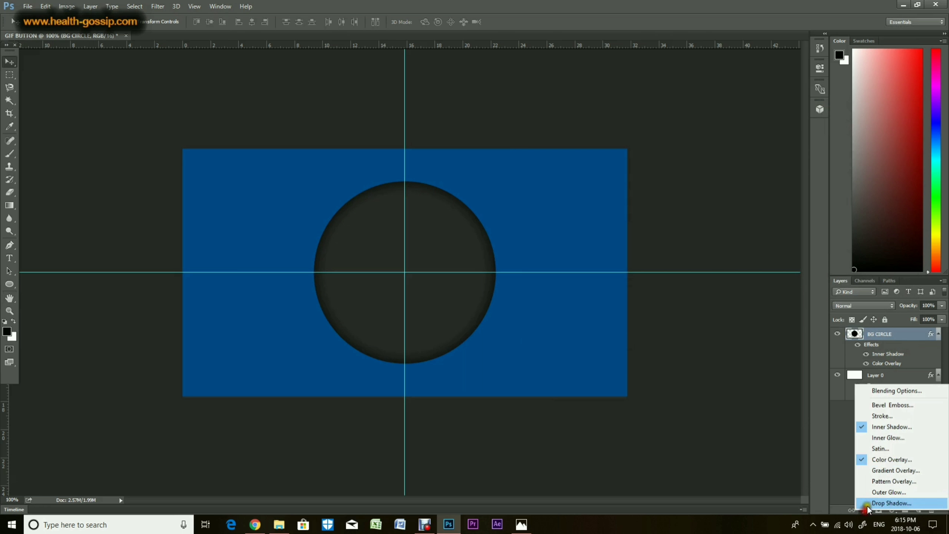
left_click(888, 440)
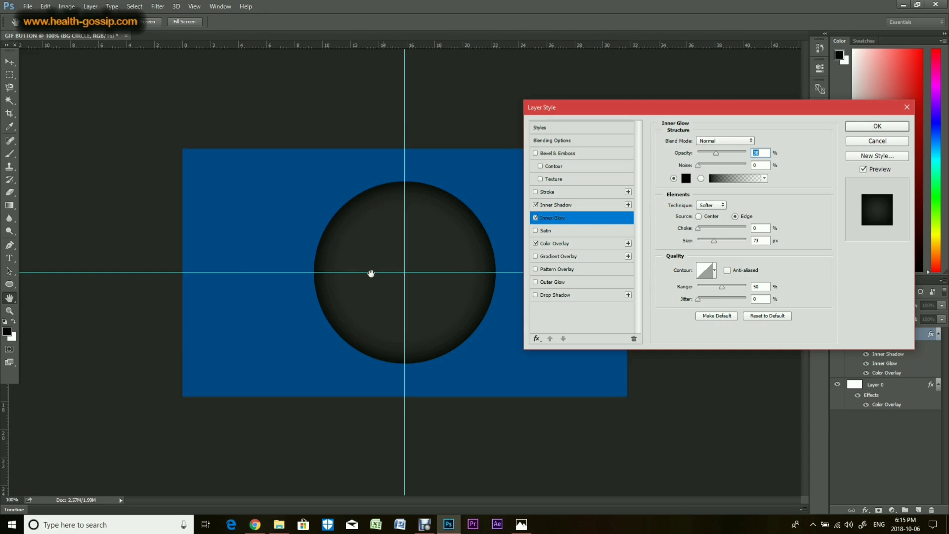
left_click(877, 127)
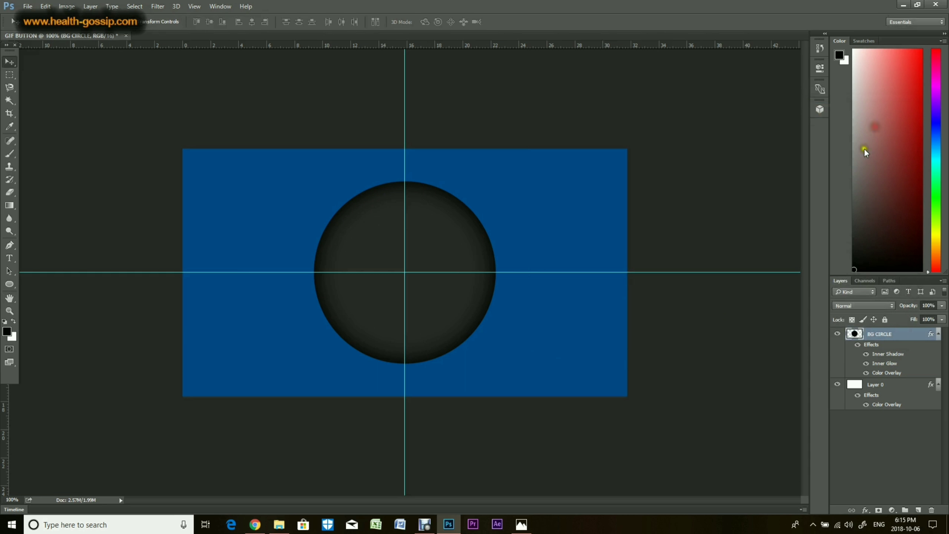
Add a white Drop Shadow to the BG CIRCLE layer at 50% opacity, 90° angle, 1 px distance and 1 px size
left_click(866, 511)
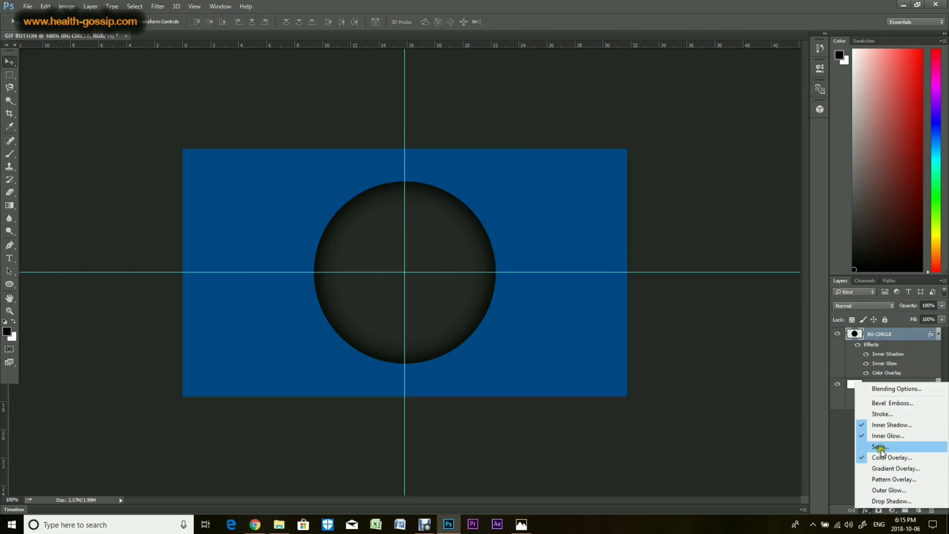
left_click(884, 502)
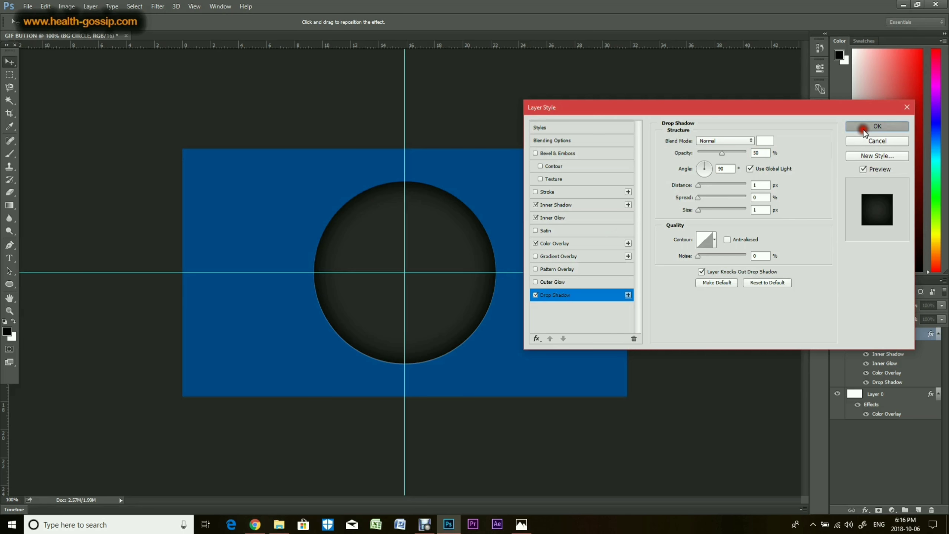
left_click(877, 126)
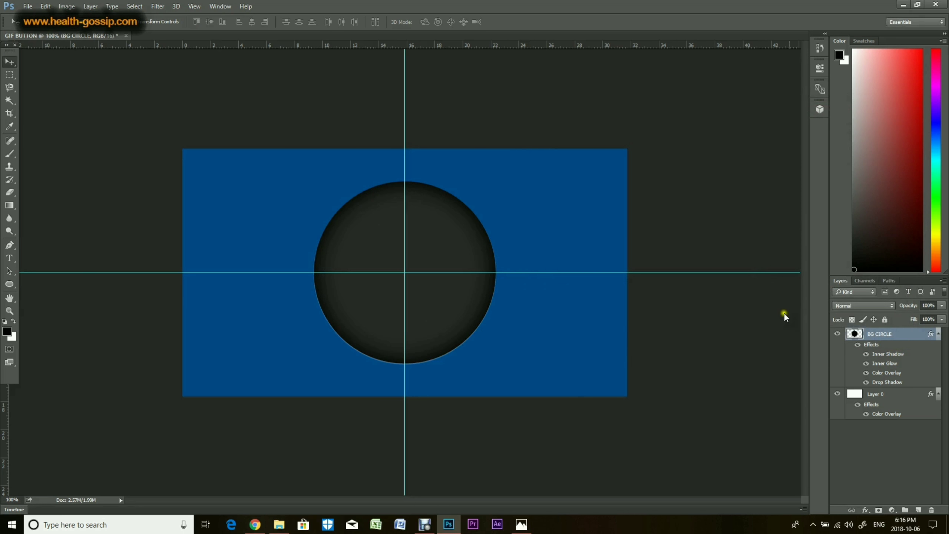
Duplicate the BG CIRCLE layer and scale the copy to about 85.6%, centered on the guide intersection
left_click(930, 335)
left_click_drag(897, 335, 919, 510)
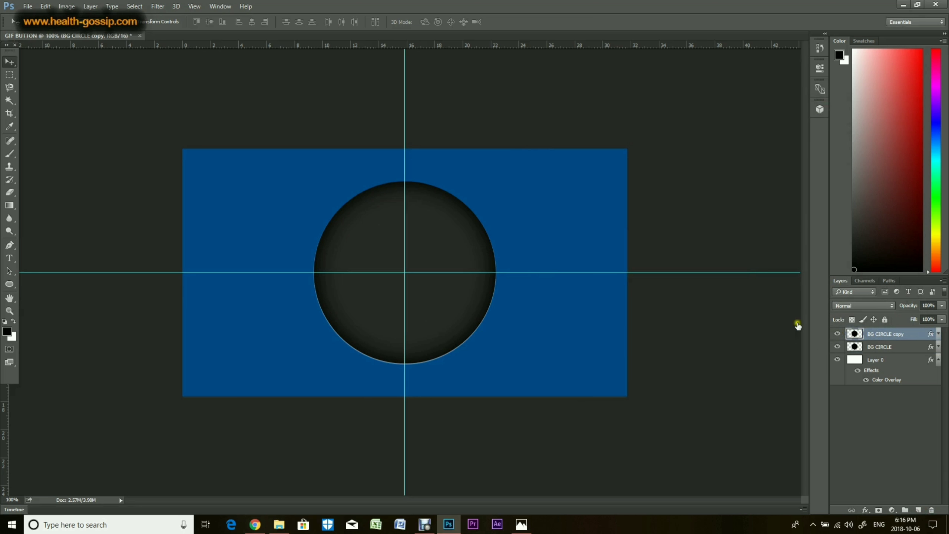
key("ctrl+t")
left_click_drag(491, 181, 460, 217)
left_click_drag(430, 250, 448, 234)
left_click_drag(448, 233, 448, 233)
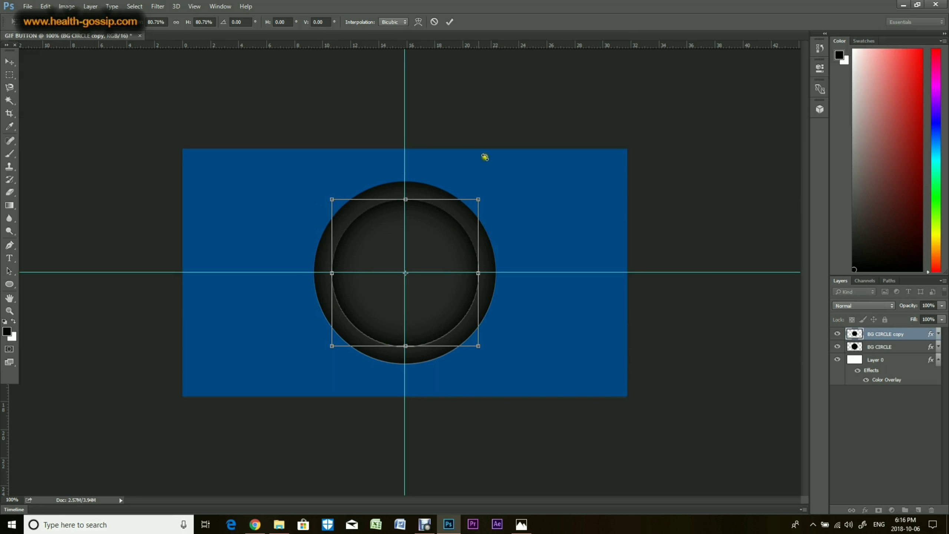
left_click_drag(478, 201, 483, 195)
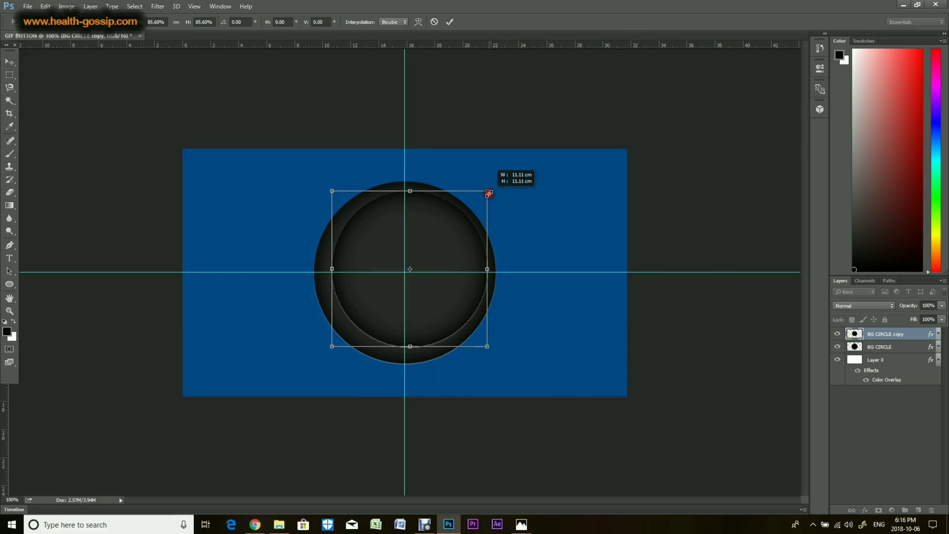
left_click_drag(448, 231, 444, 236)
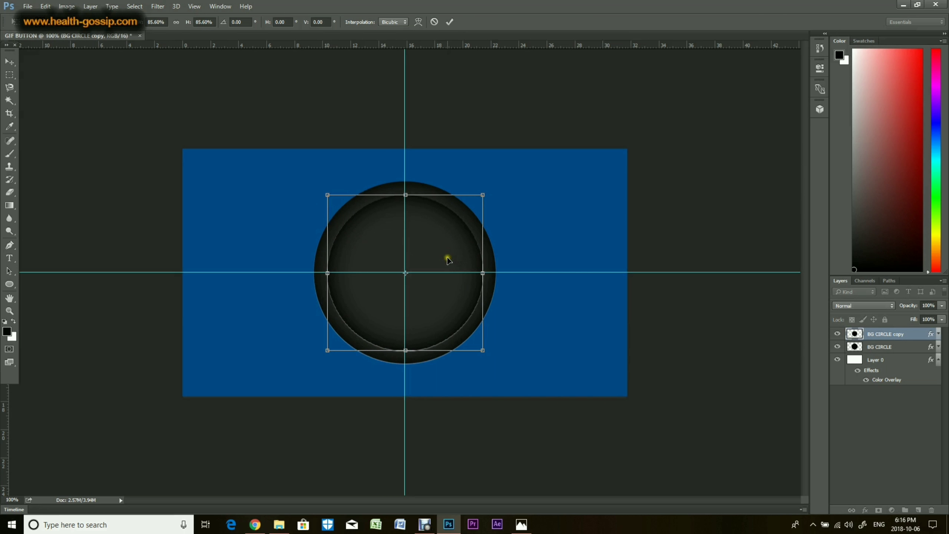
double_click(461, 245)
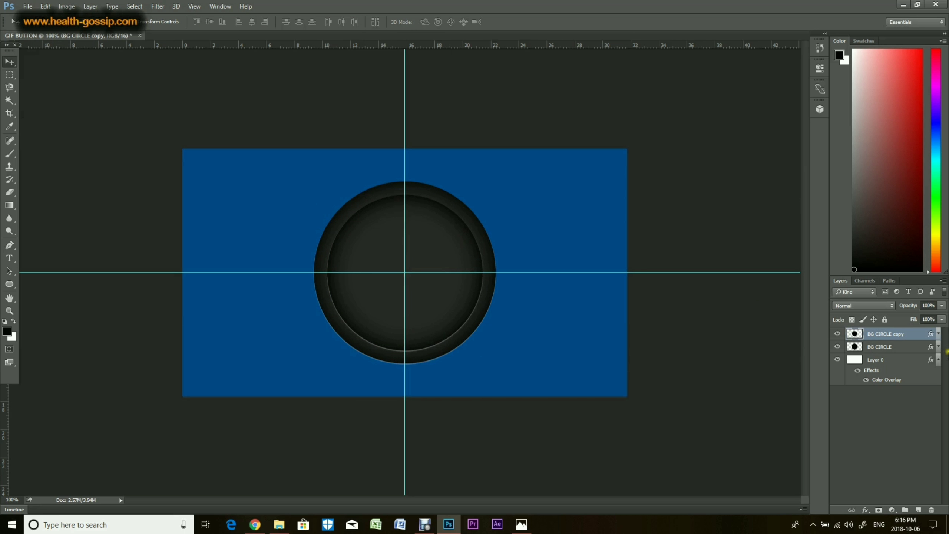
Hide the Inner Shadow, Inner Glow and Drop Shadow effects on the BG CIRCLE copy layer
left_click(939, 334)
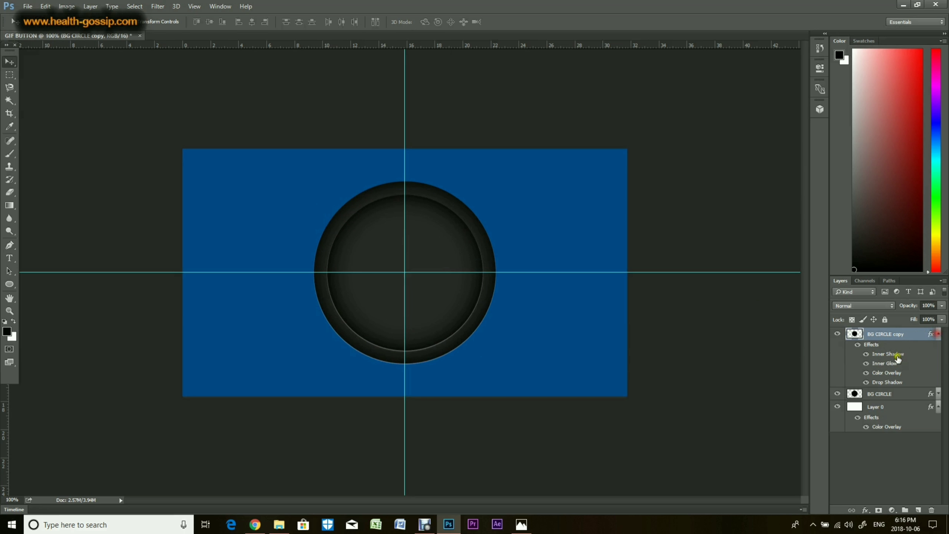
left_click(866, 364)
left_click(867, 354)
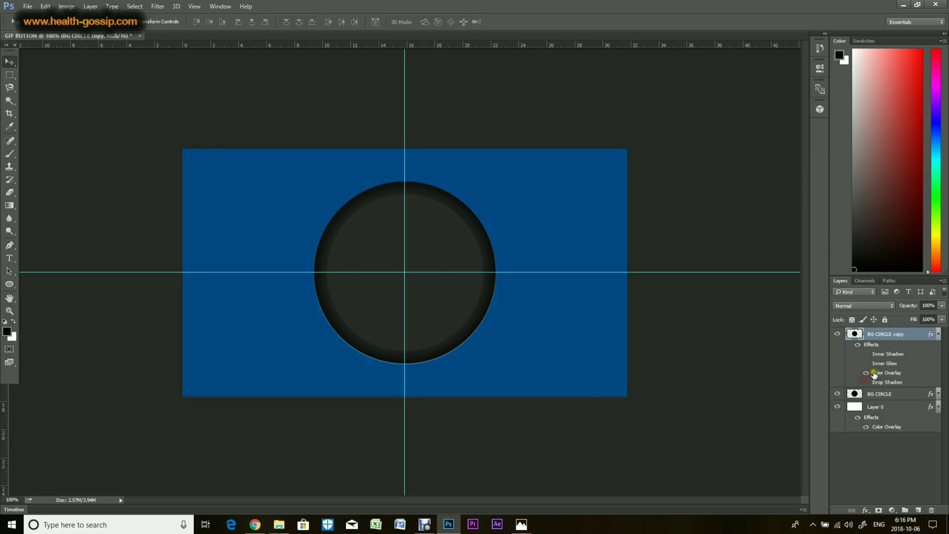
Change the BG CIRCLE copy's Color Overlay to the background blue #024989
double_click(874, 373)
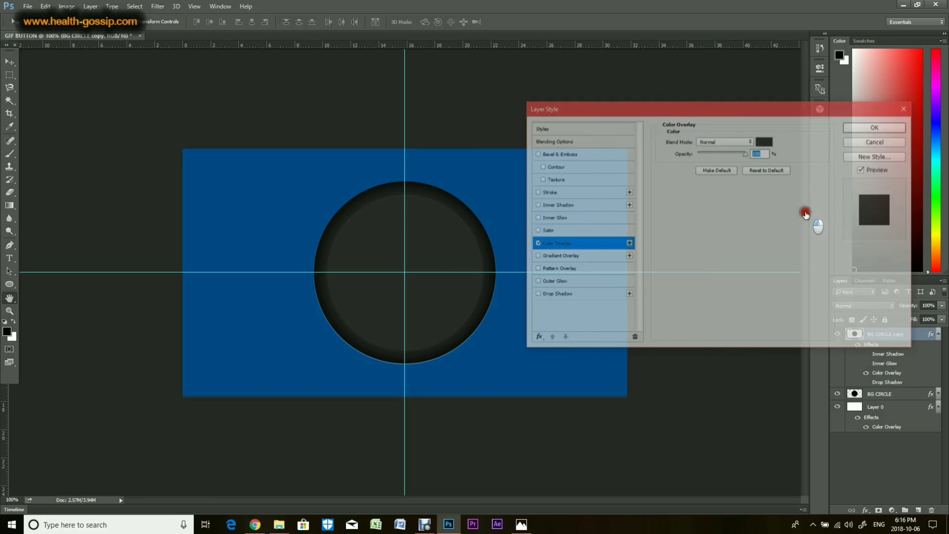
left_click(765, 141)
left_click(510, 214)
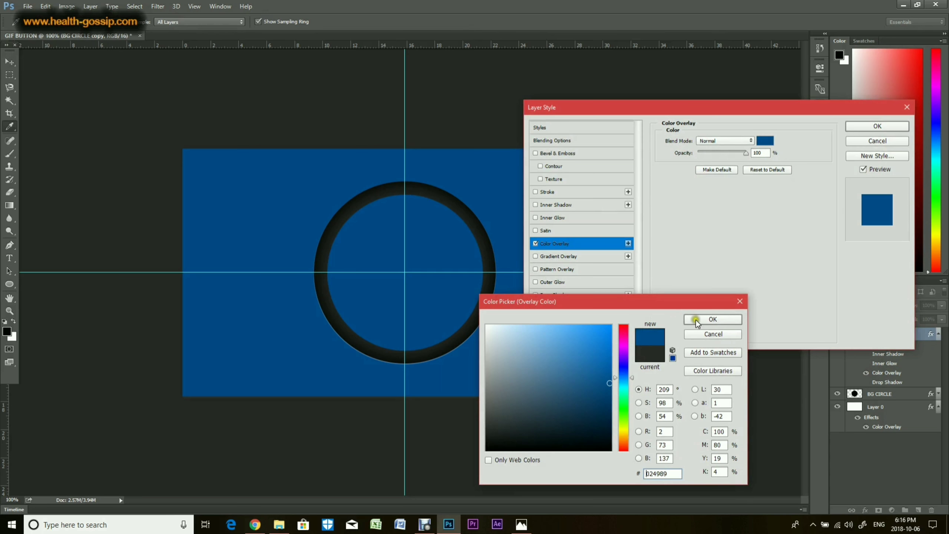
left_click(696, 320)
left_click(878, 126)
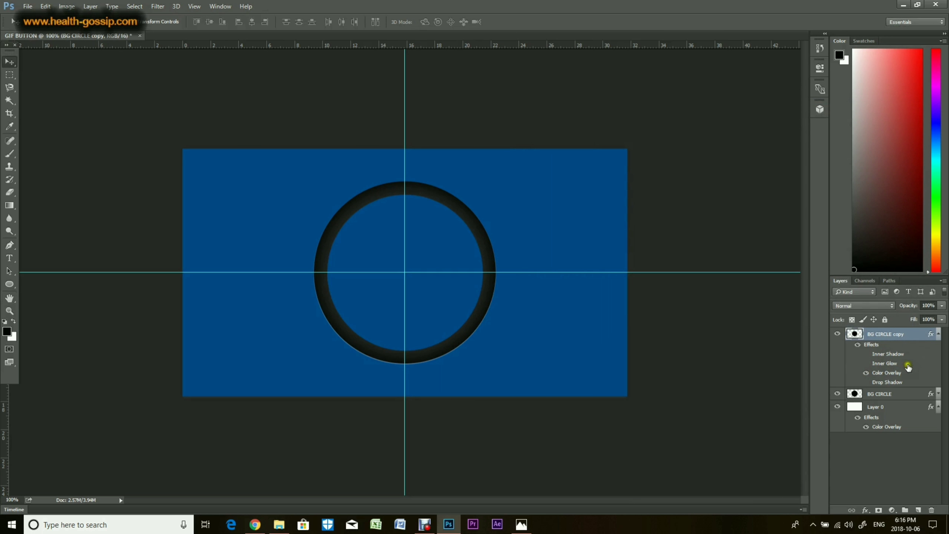
Add a black Outer Glow to the BG CIRCLE copy layer at 58% opacity and 27 px size, then collapse its effects list
left_click(866, 353)
left_click(867, 354)
left_click(866, 509)
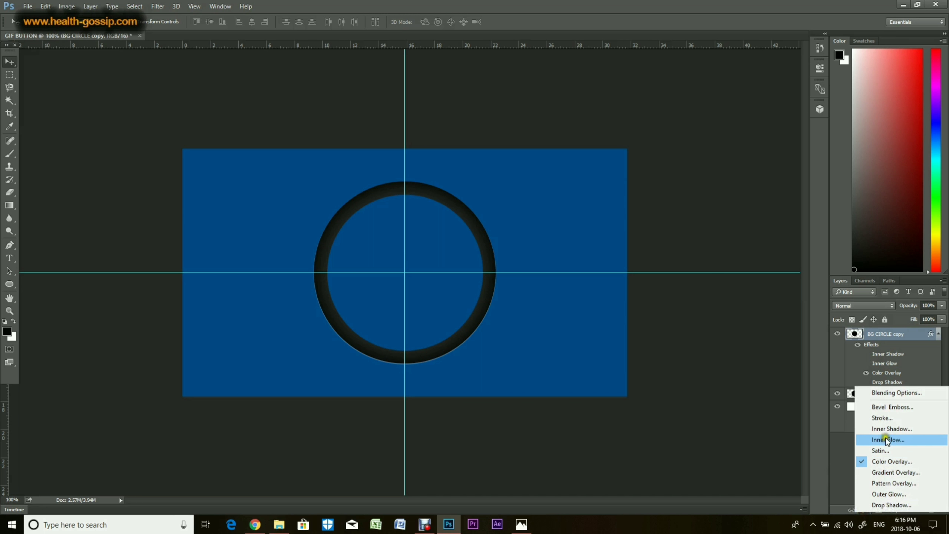
left_click(883, 494)
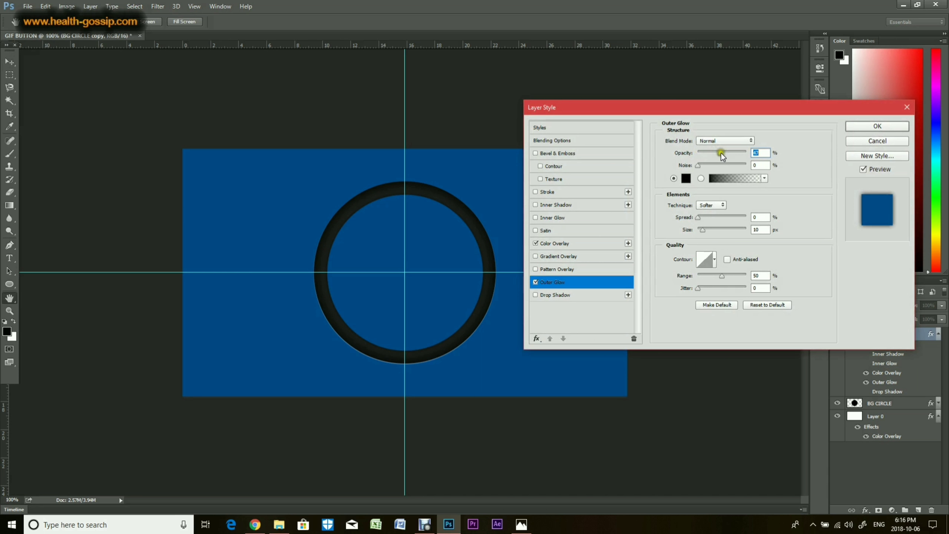
left_click_drag(722, 153, 727, 151)
left_click_drag(702, 231, 707, 232)
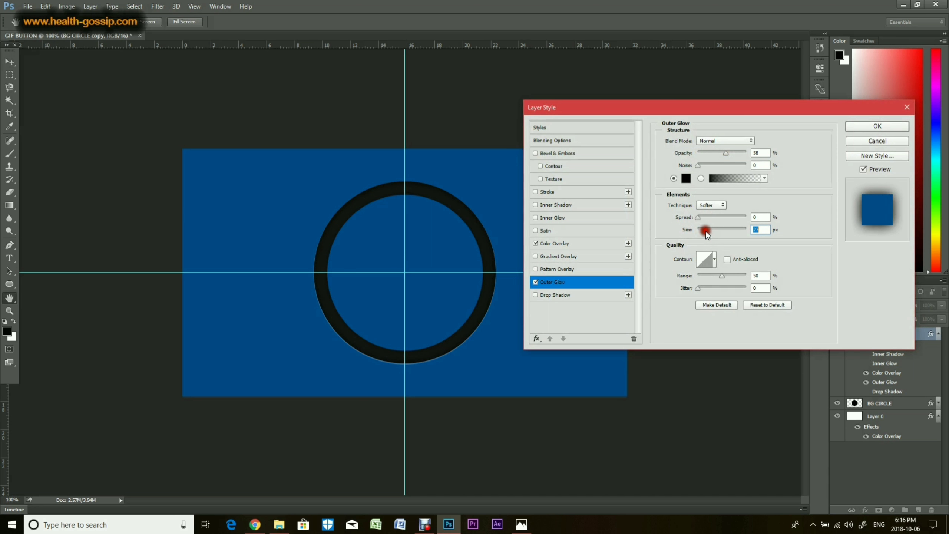
left_click(861, 128)
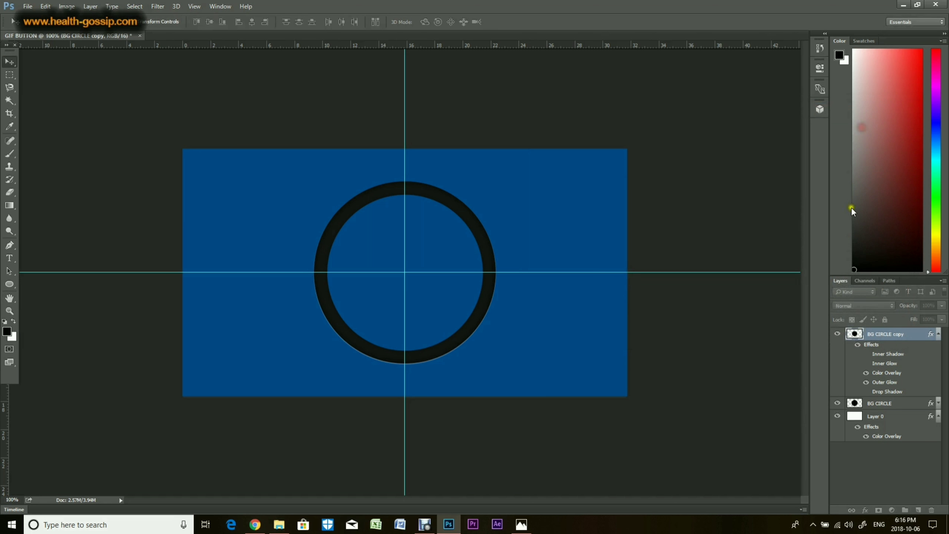
left_click(939, 337)
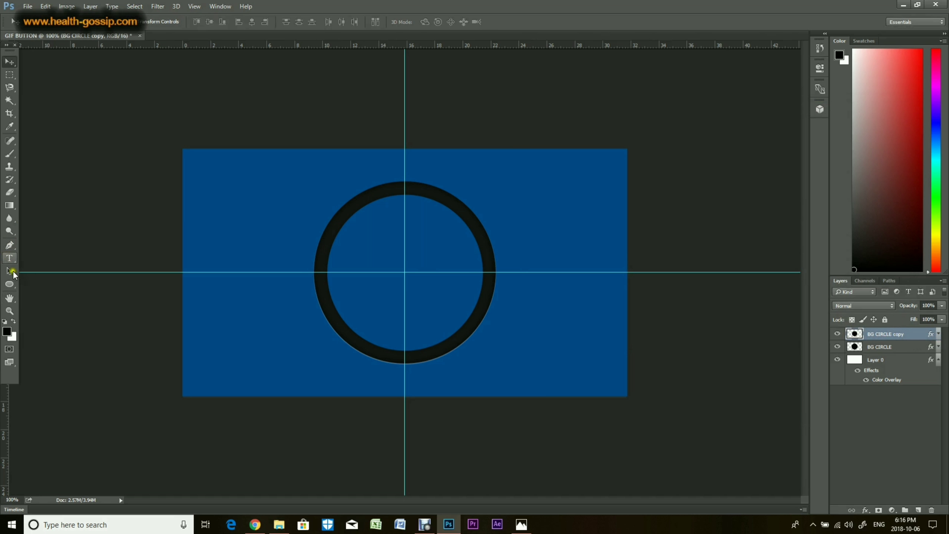
Draw a 250 px black circle and center it on the vertical guide with its lower edge on the horizontal guide
left_click(10, 284)
left_click_drag(357, 158, 481, 282)
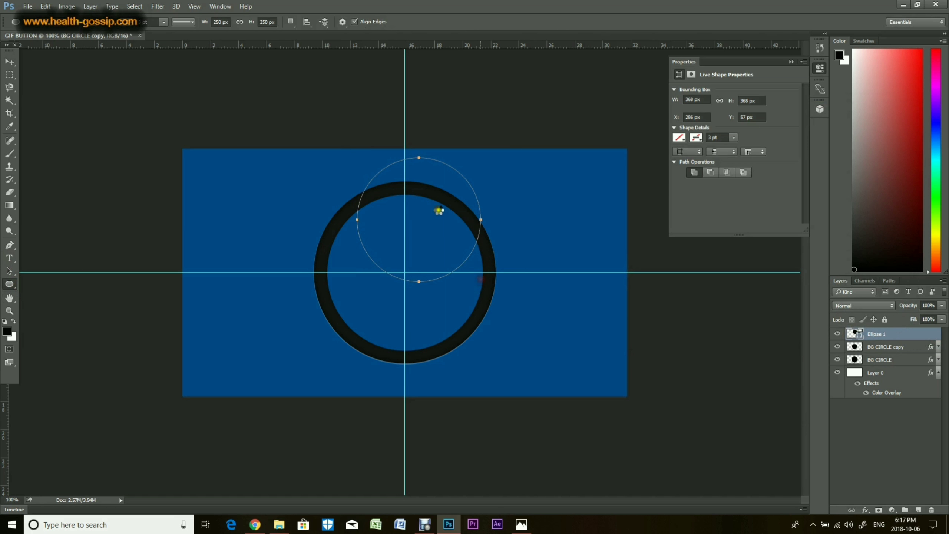
left_click(789, 60)
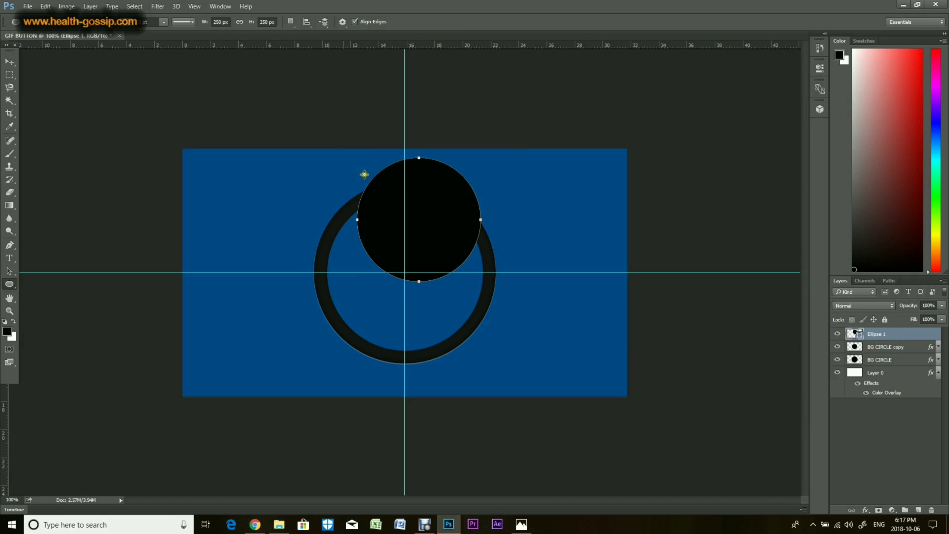
left_click(10, 61)
left_click_drag(426, 202, 415, 192)
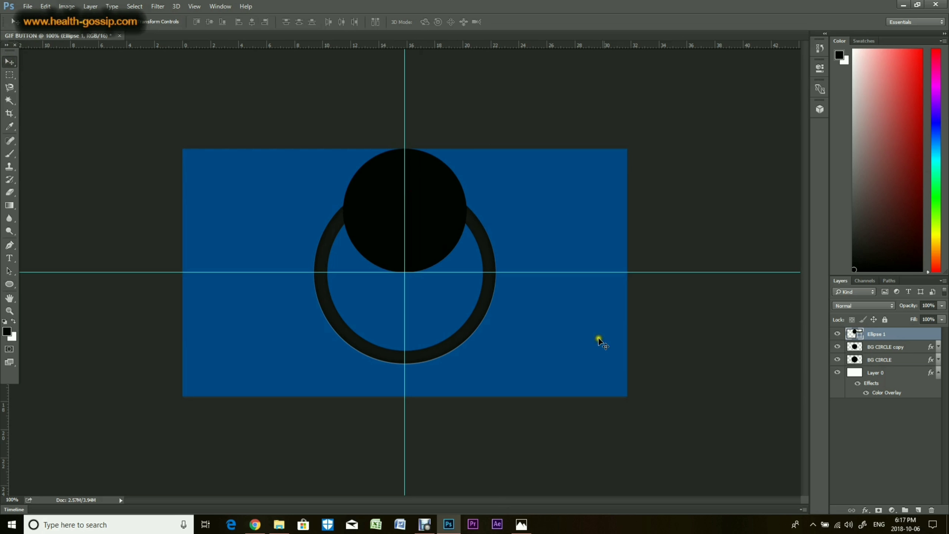
Rasterize the 250 px circle's layer and apply a Color Overlay in bright yellow #e8fb12
right_click(891, 338)
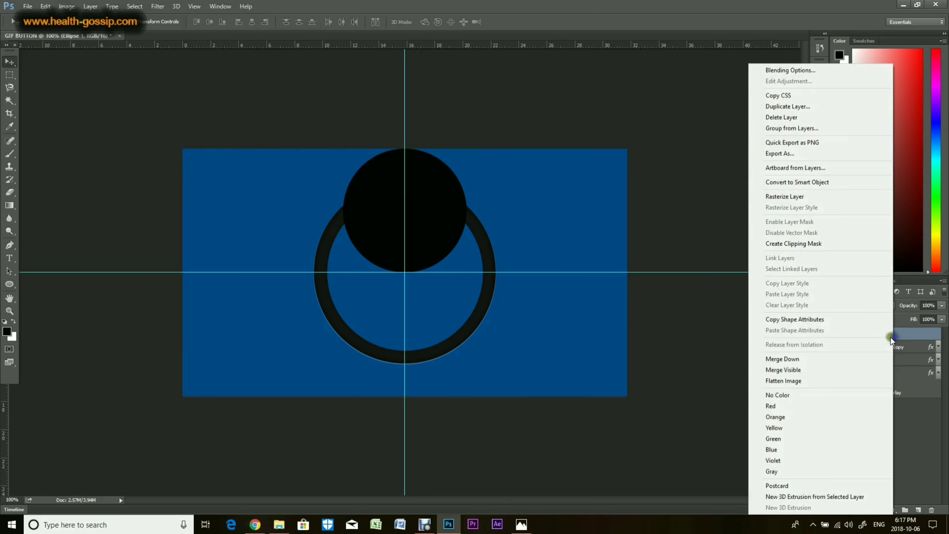
left_click(795, 197)
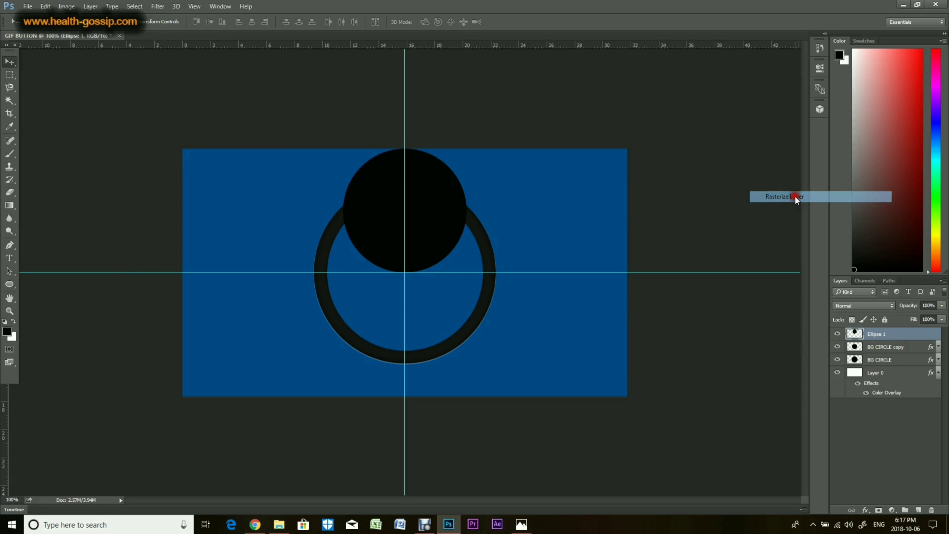
left_click(866, 514)
left_click(886, 463)
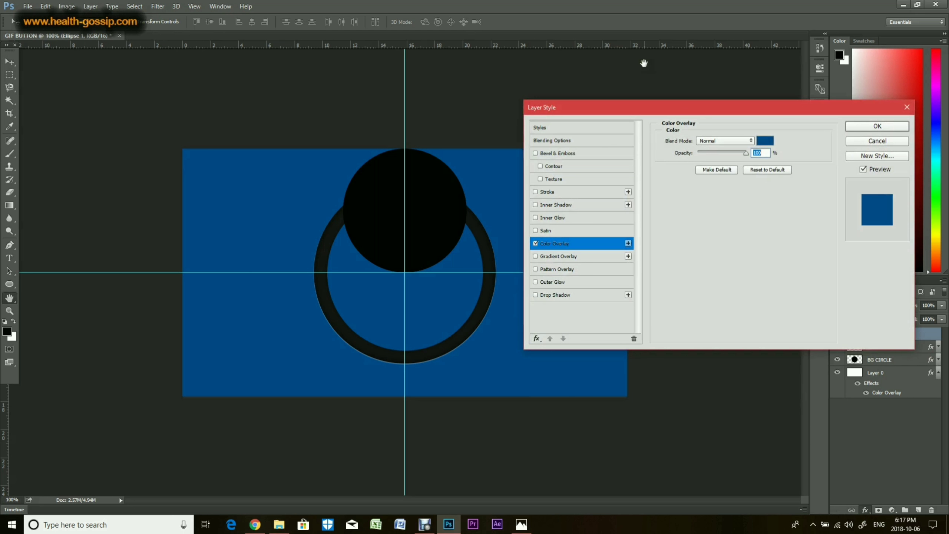
left_click(766, 141)
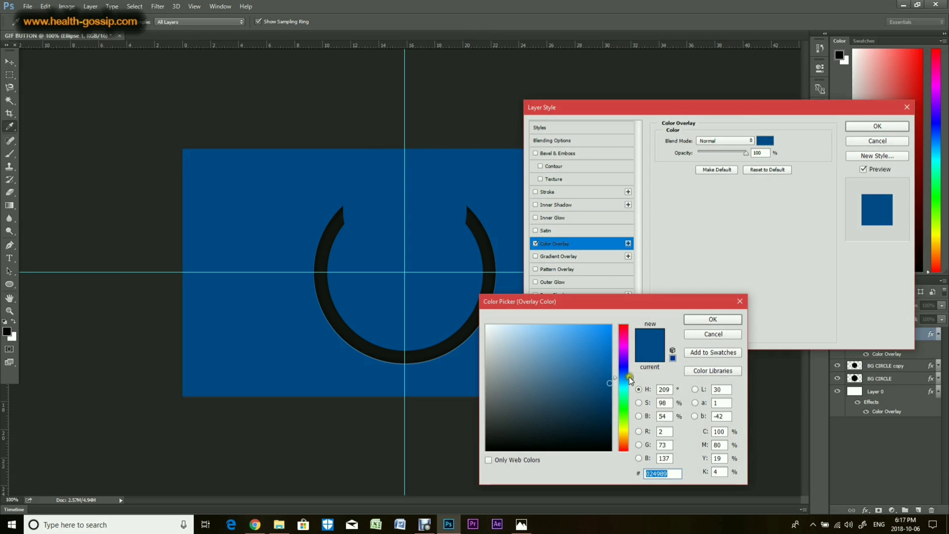
left_click_drag(622, 438, 622, 426)
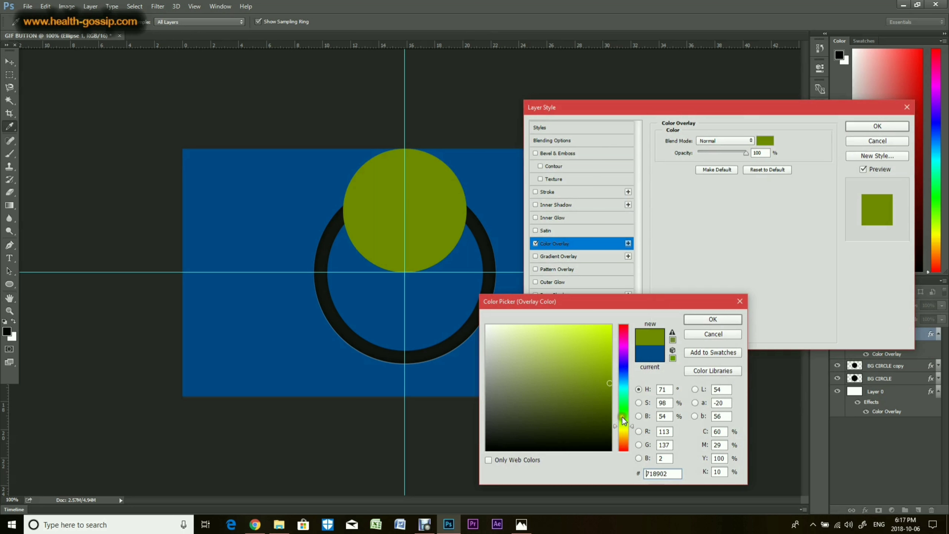
left_click(603, 327)
left_click(625, 430)
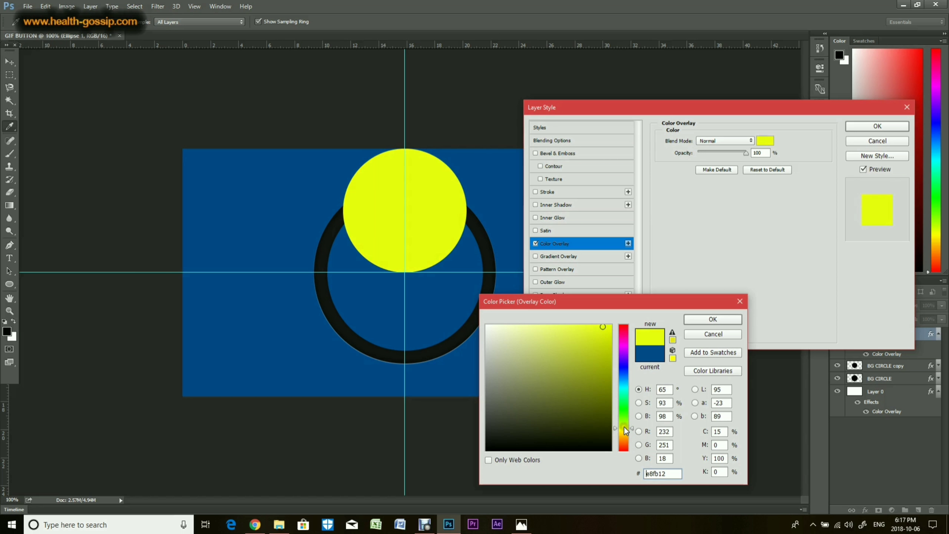
left_click(705, 320)
left_click(882, 125)
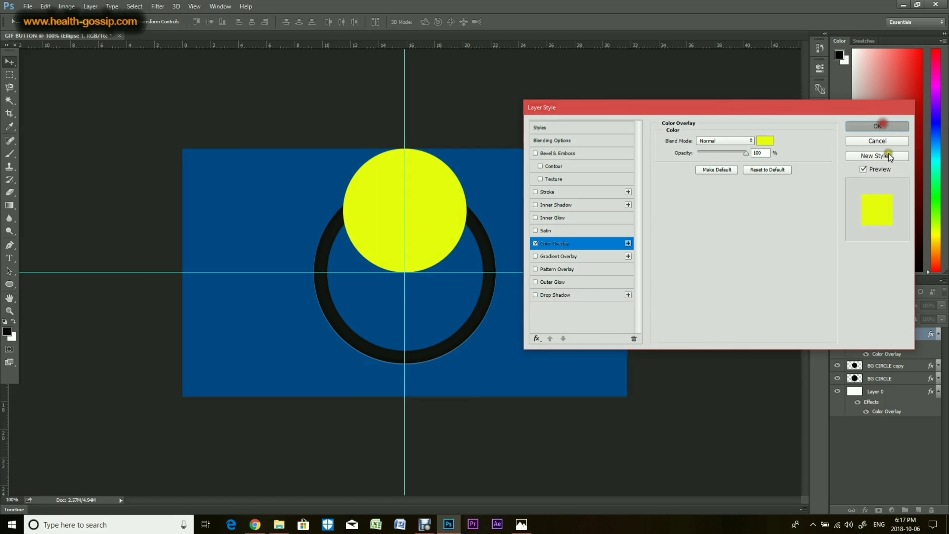
Collapse the Ellipse 1 layer's effects and clip the layer to BG CIRCLE copy
left_click(939, 333)
right_click(905, 335)
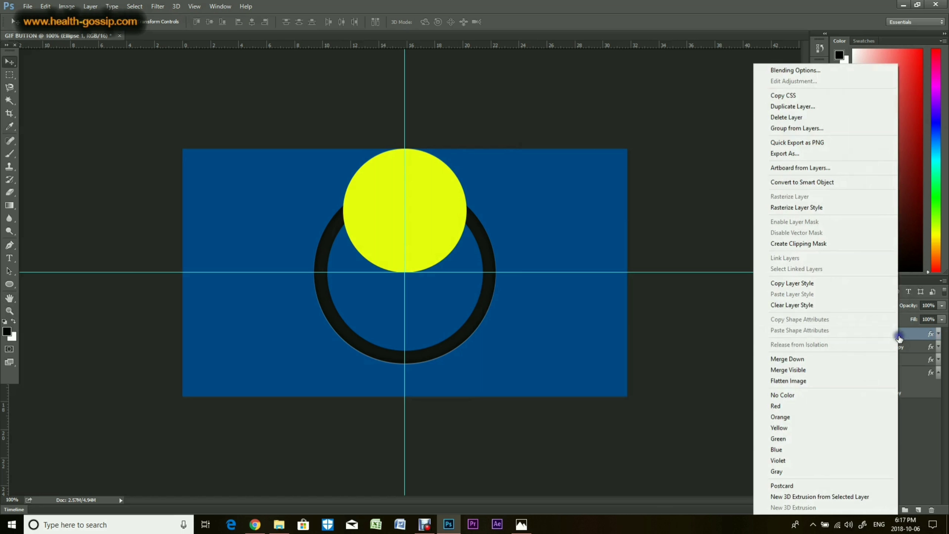
left_click(794, 245)
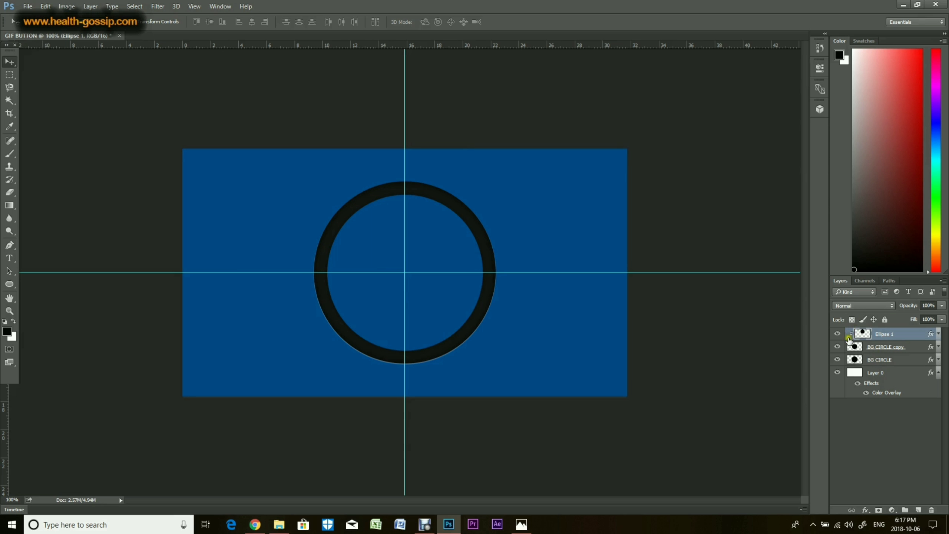
Try rasterizing the layer style of BG CIRCLE copy beneath the clipped ellipse, and undo the rasterization
left_click(909, 348)
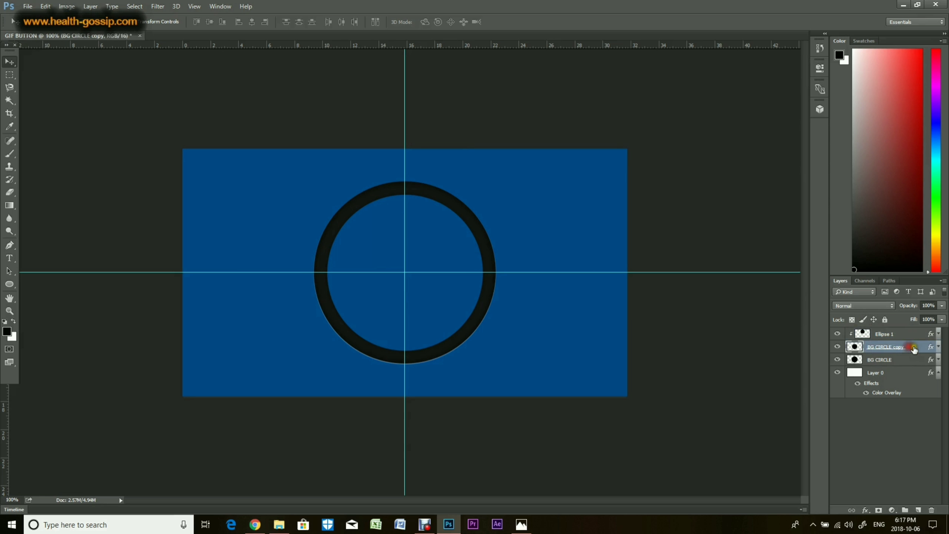
left_click(937, 348)
left_click(882, 368)
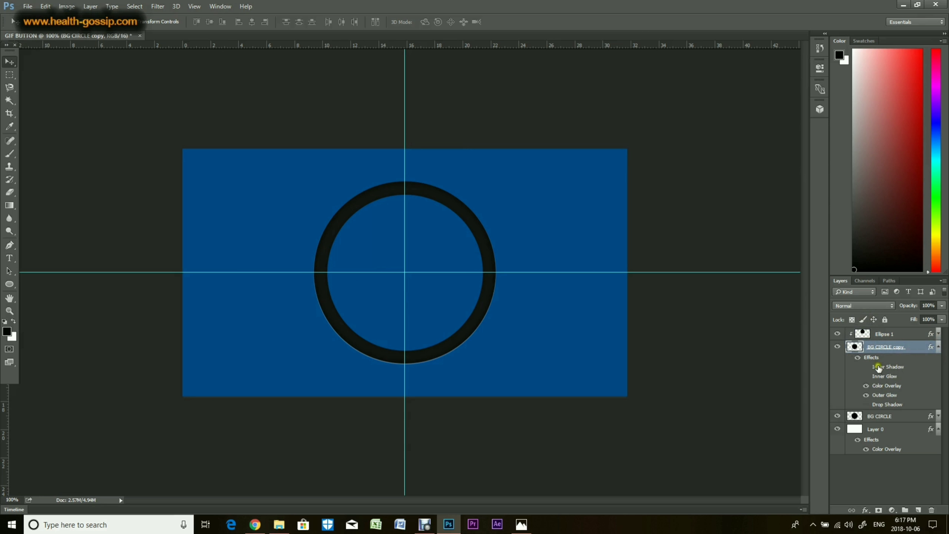
left_click(937, 352)
right_click(912, 348)
left_click(827, 208)
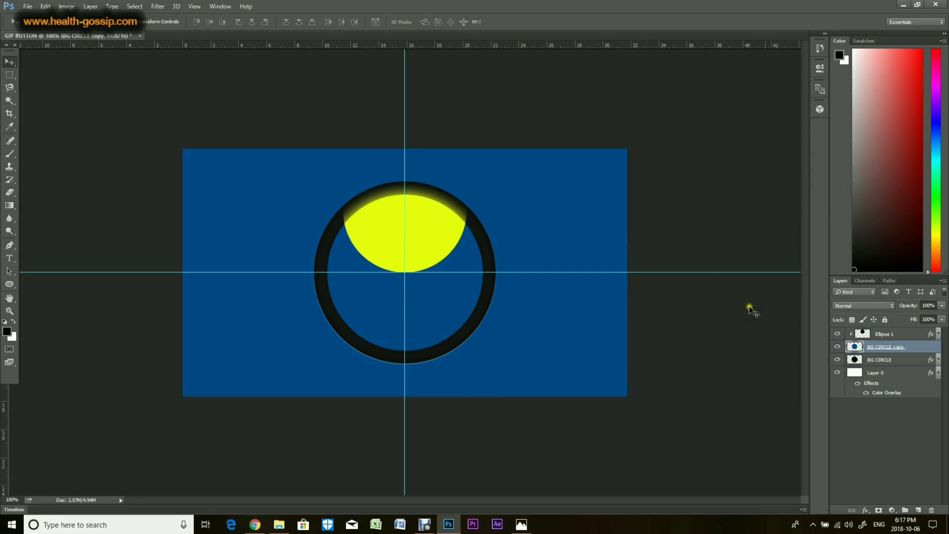
left_click(888, 338)
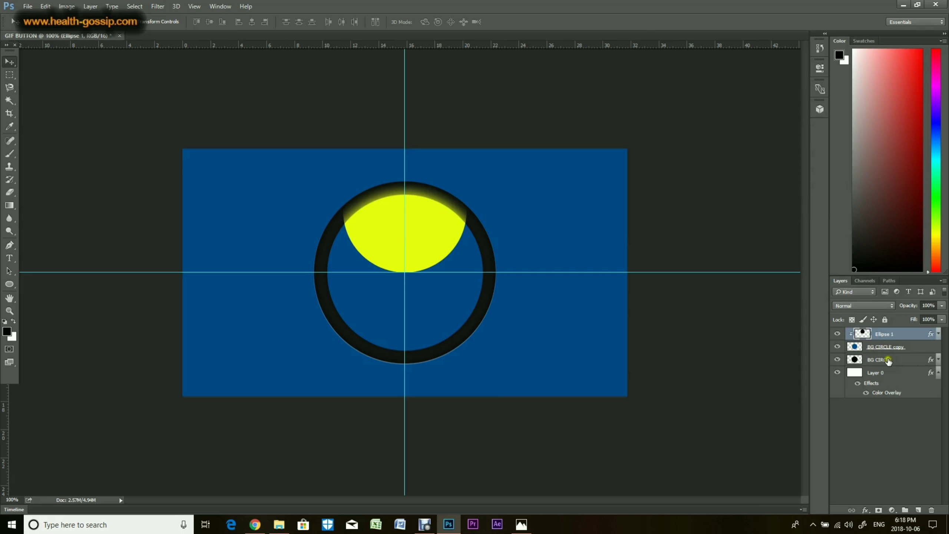
left_click(888, 346)
key("ctrl+z")
Rename the BG CIRCLE copy layer to FG CIRCLE
double_click(880, 347)
left_click_drag(896, 349, 909, 348)
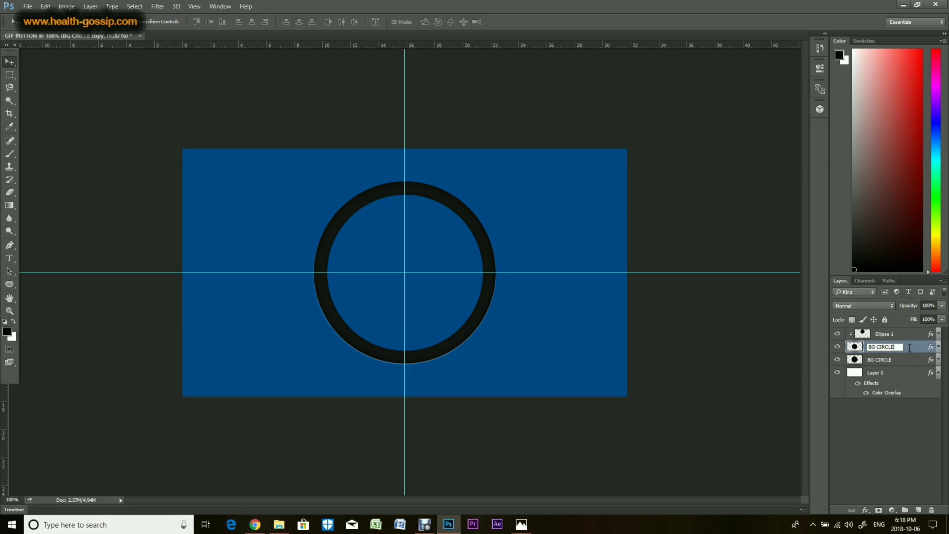
left_click(868, 348)
key("Delete")
type("F")
key("Return")
left_click(896, 347)
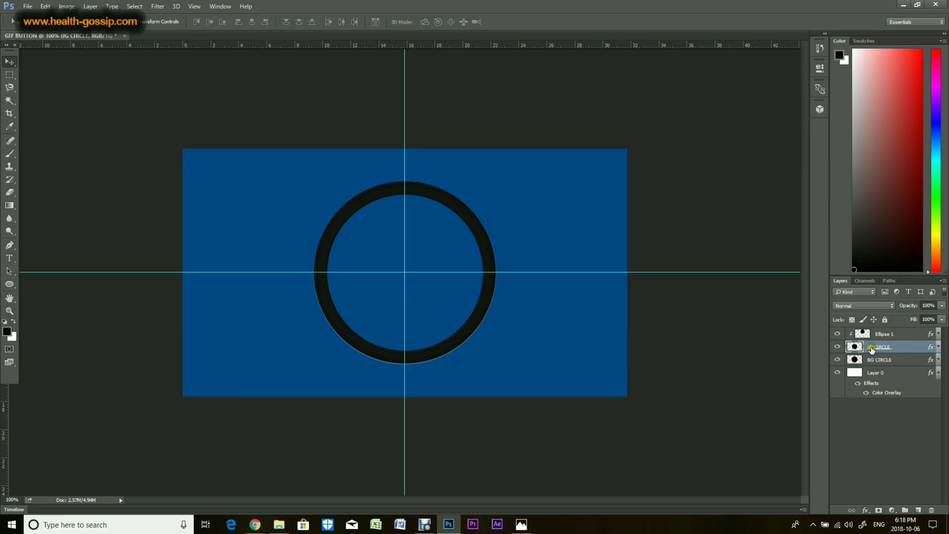
Place Ellipse 1 between FG CIRCLE and BG CIRCLE in the layer stack and clip it to BG CIRCLE
mouse_move(875, 360)
left_mouse_down()
mouse_move(888, 337)
mouse_move(883, 354)
left_mouse_up()
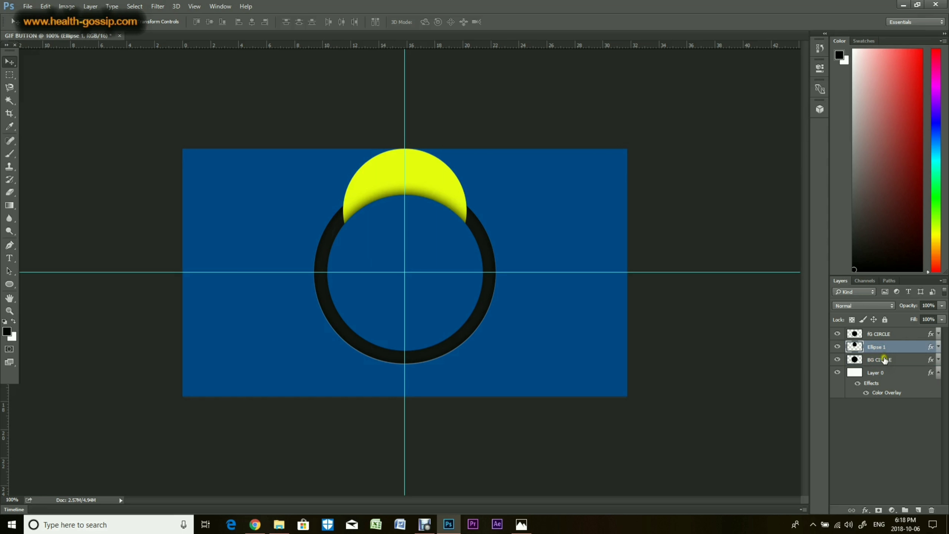
left_click(885, 361)
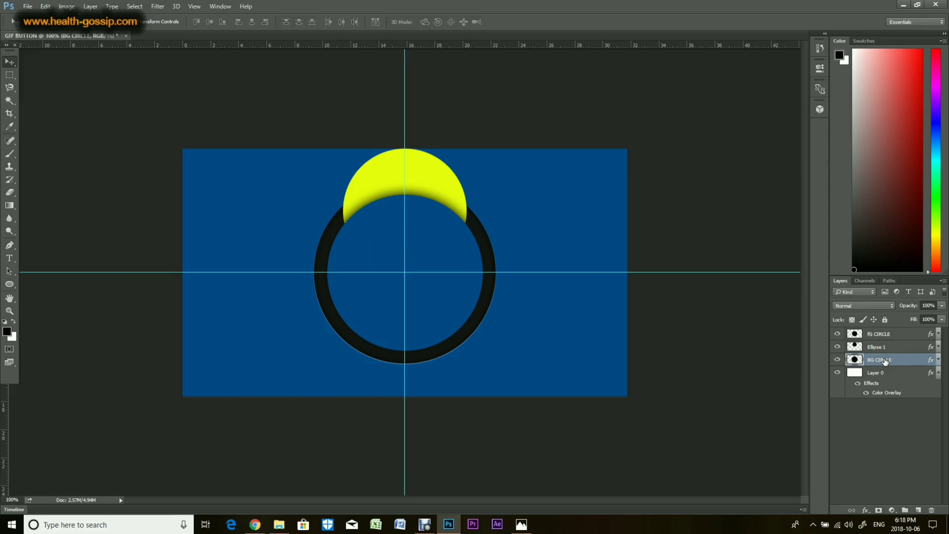
left_click(889, 350)
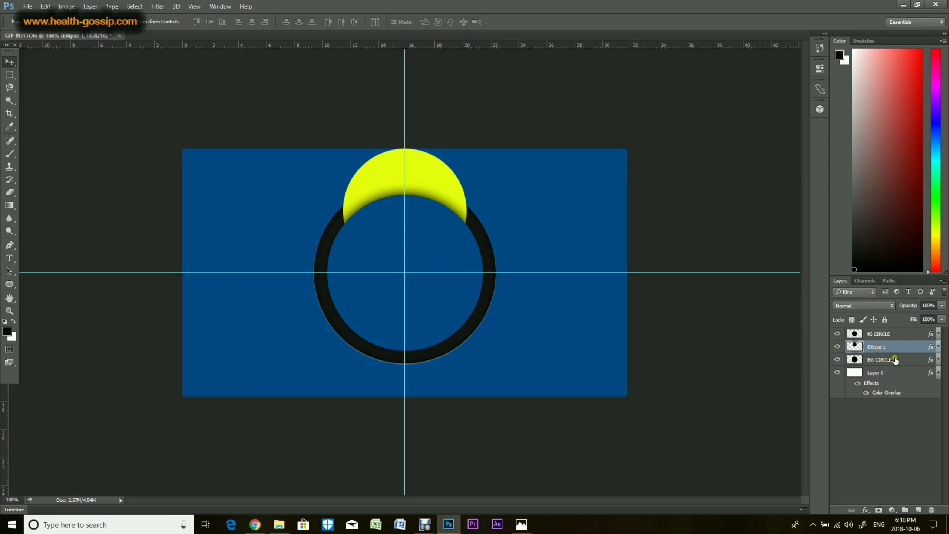
right_click(888, 350)
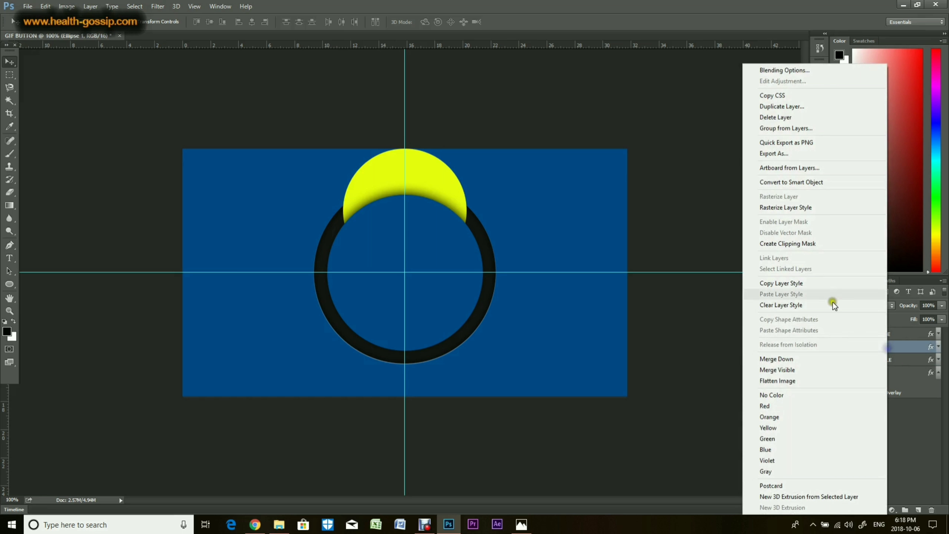
left_click(803, 243)
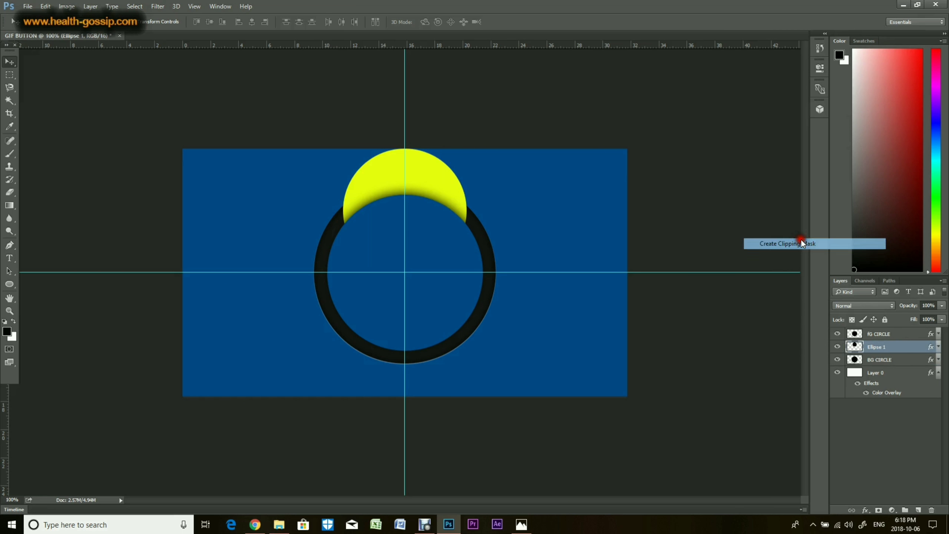
Rasterize the BG CIRCLE layer's style so the clipped yellow ellipse shows within the dark ring
left_click(937, 361)
left_click(937, 361)
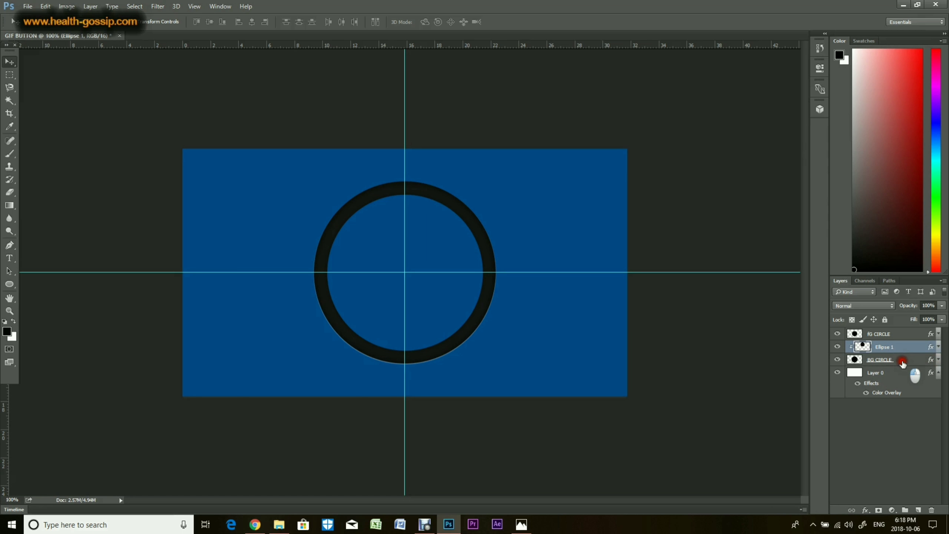
right_click(914, 360)
left_click(808, 208)
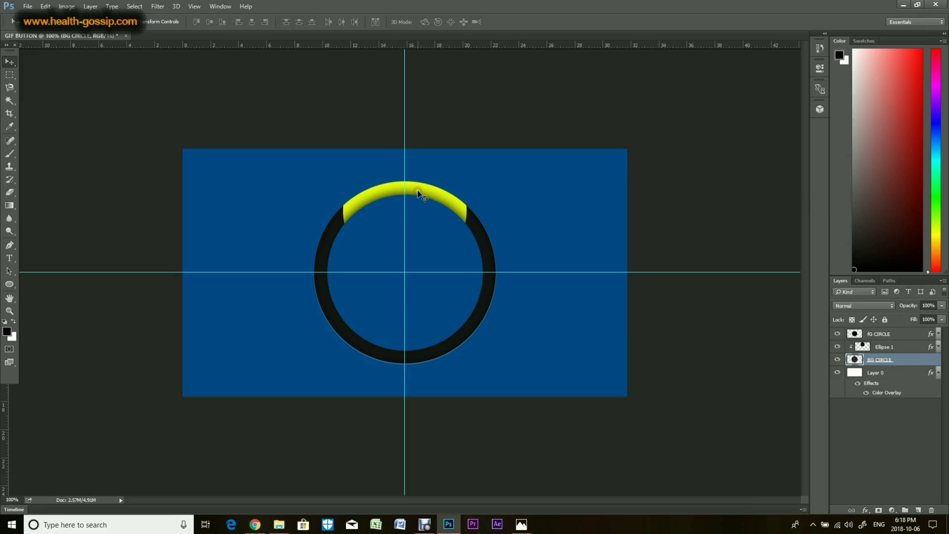
left_click(865, 345)
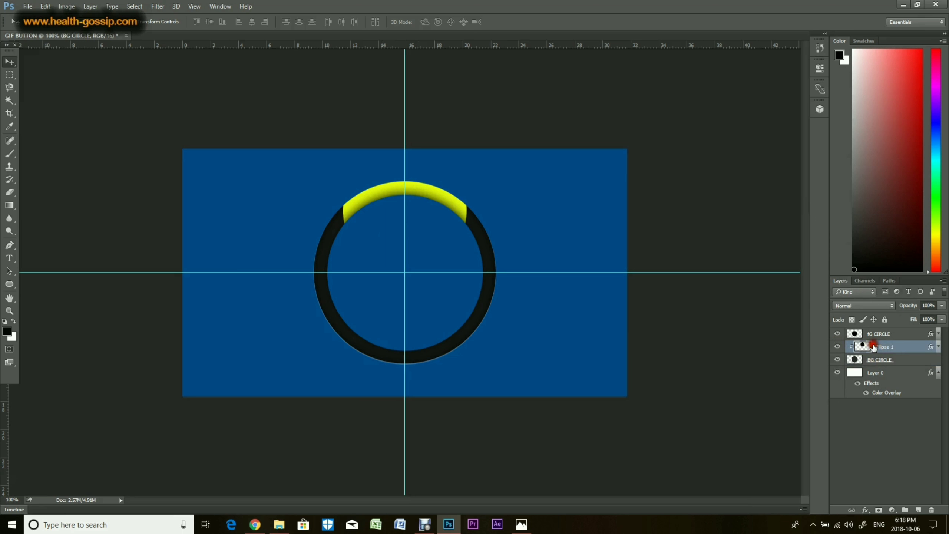
mouse_move(430, 193)
left_mouse_down()
mouse_move(462, 202)
mouse_move(492, 248)
mouse_move(468, 314)
mouse_move(368, 320)
mouse_move(373, 216)
mouse_move(424, 221)
mouse_move(430, 195)
left_mouse_up()
key("ctrl+t")
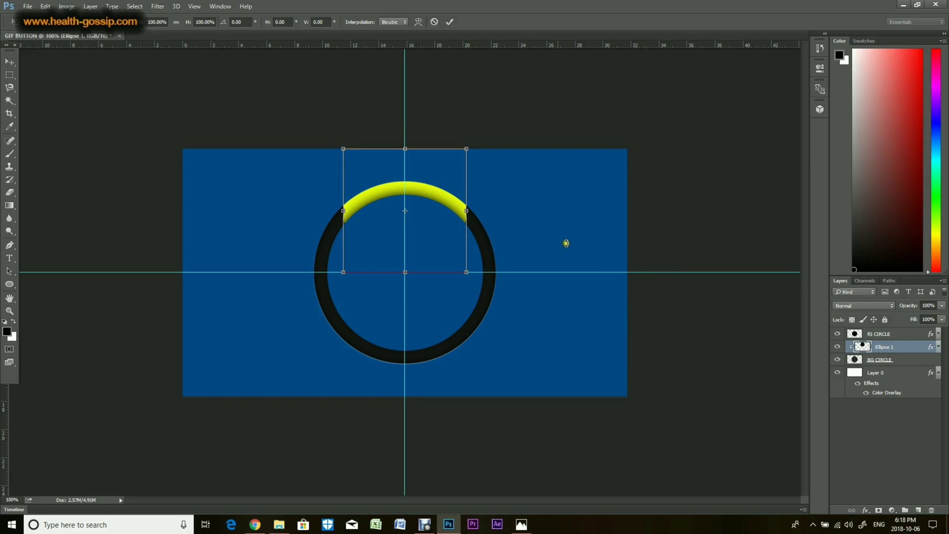
key("Return")
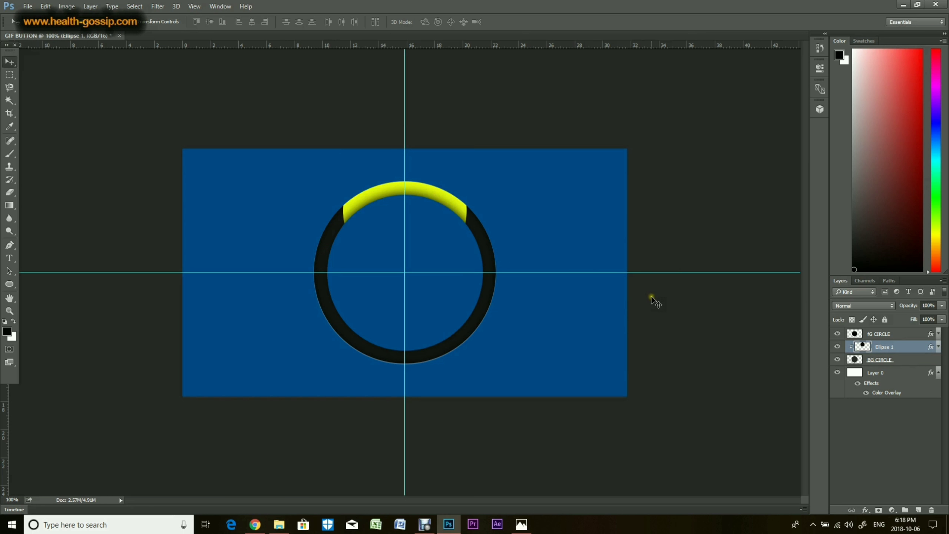
Add 62.5 pt CLICK text above FG CIRCLE in the ring's upper part, with a reversed linear gray-to-white Gradient Overlay at 90° and 10% scale
left_click(904, 334)
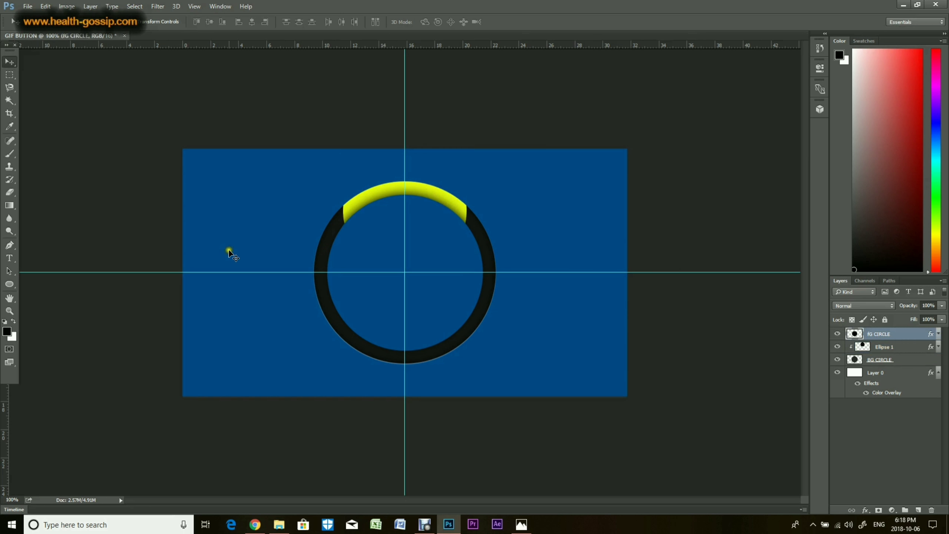
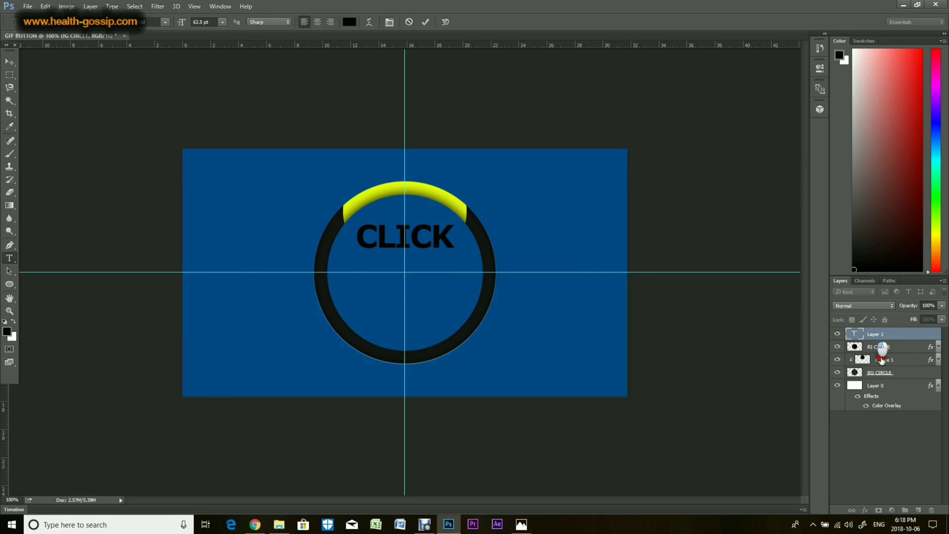
left_click(866, 510)
left_click(881, 473)
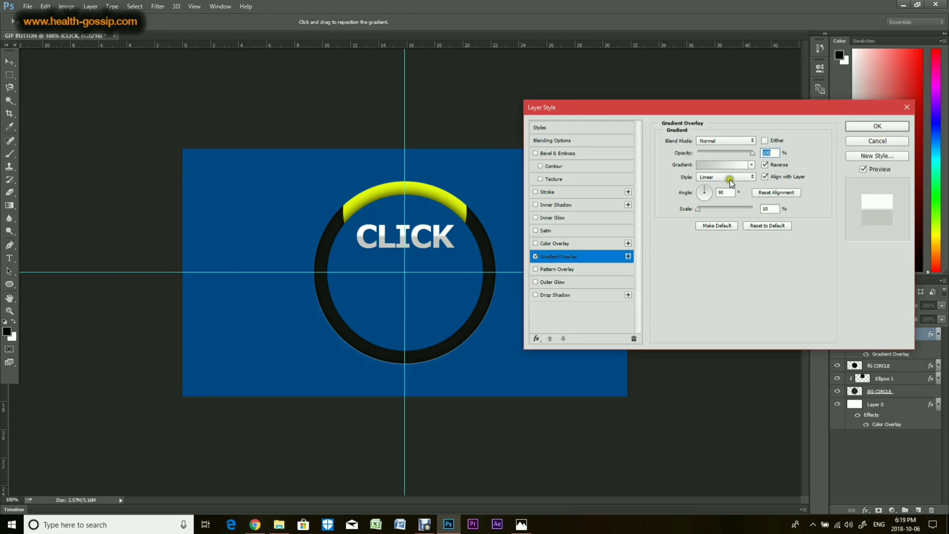
left_click(853, 127)
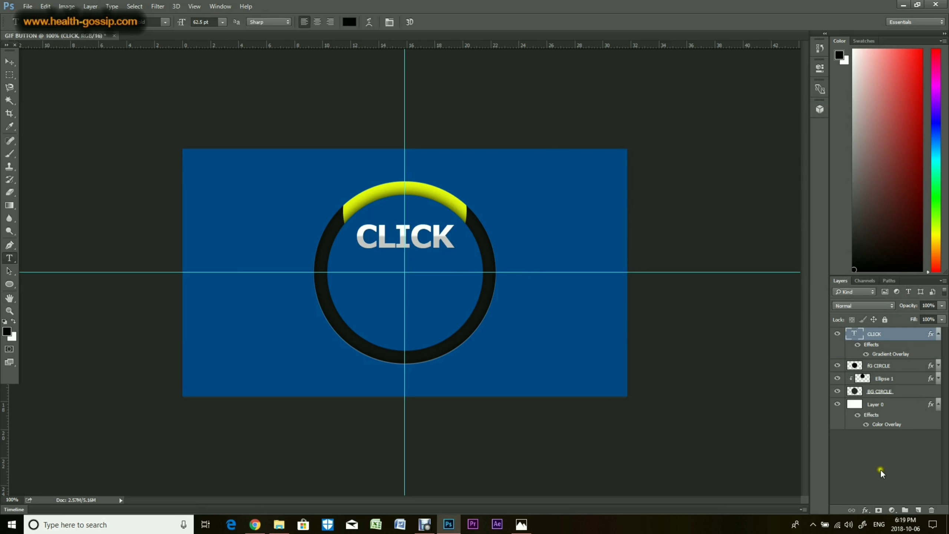
Add a black Outer Glow to the CLICK text at 58% opacity and 9 px size, and collapse its effects list
left_click(865, 511)
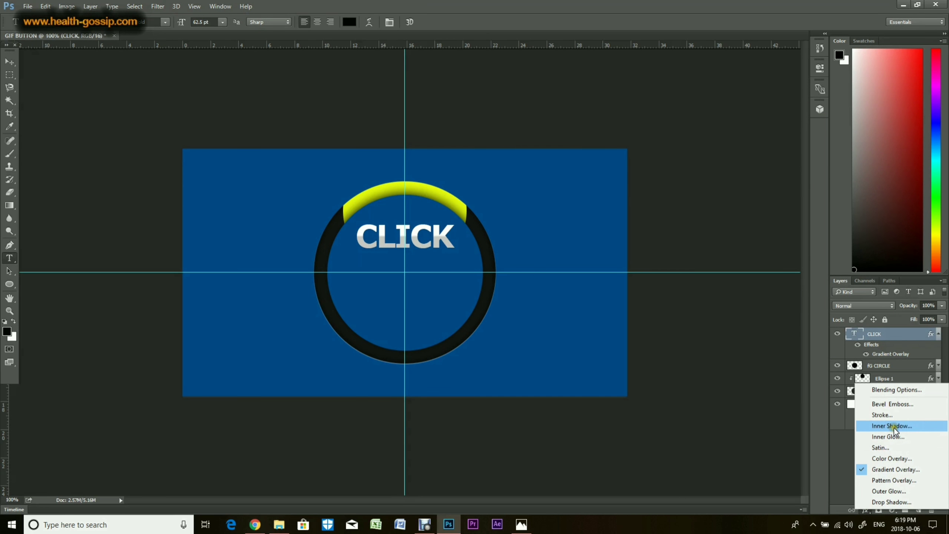
left_click(892, 491)
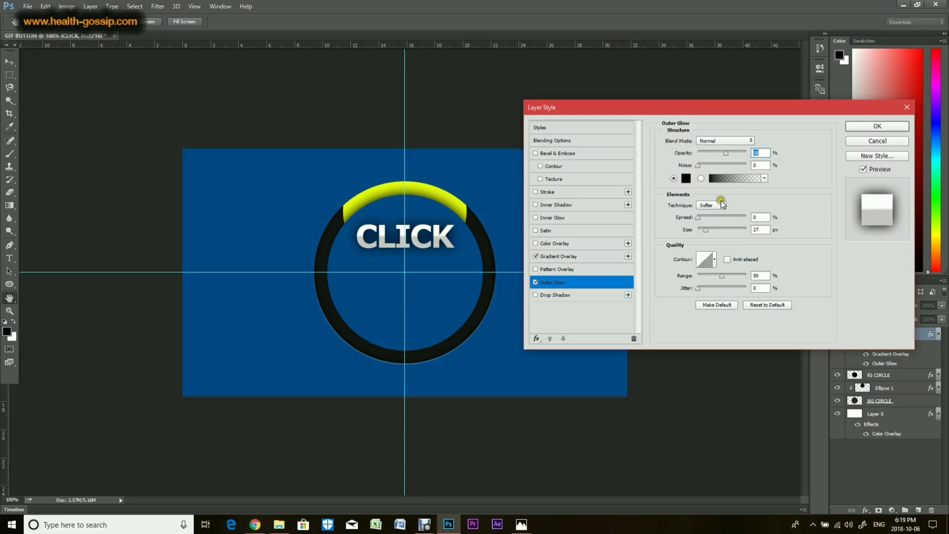
left_click_drag(706, 227, 703, 230)
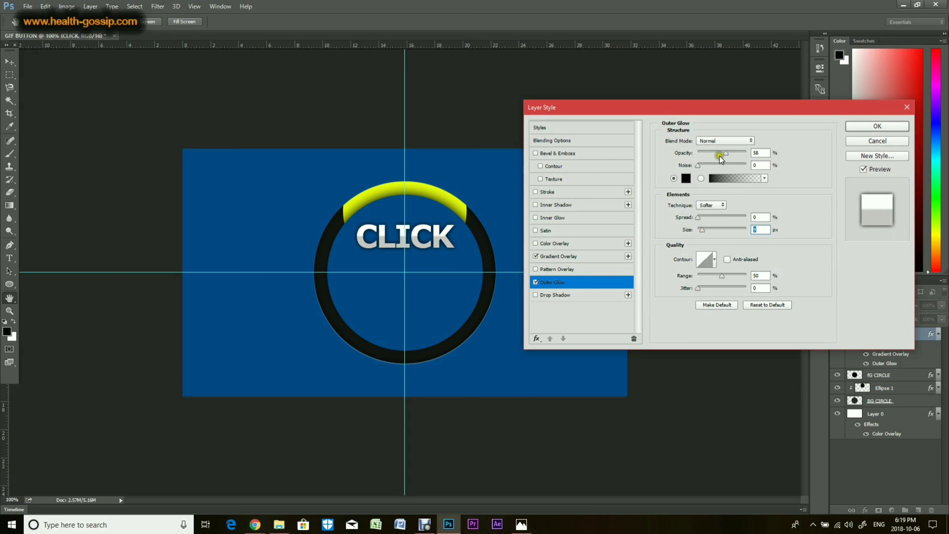
left_click(863, 127)
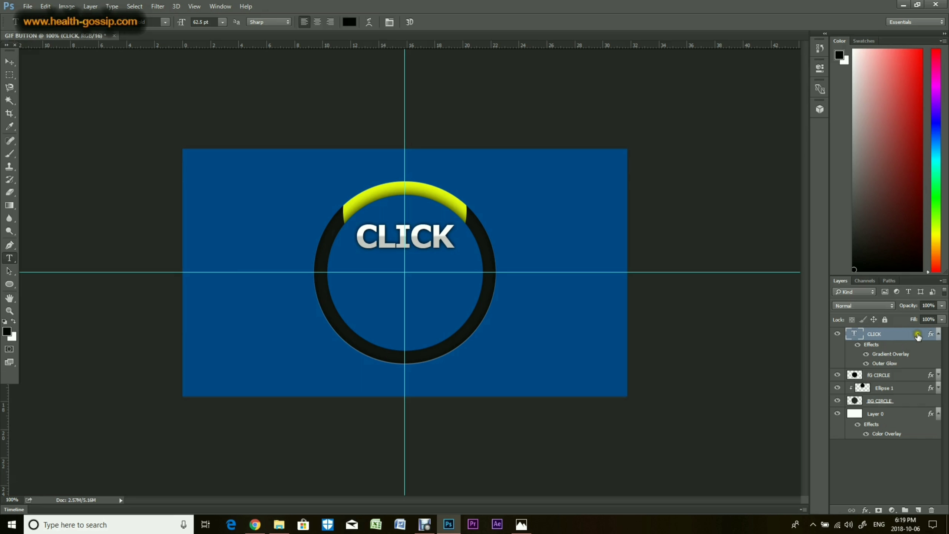
left_click(938, 333)
Duplicate the CLICK text layer, place the copy directly below the original, and change its text to HERE
left_click_drag(907, 336, 918, 510)
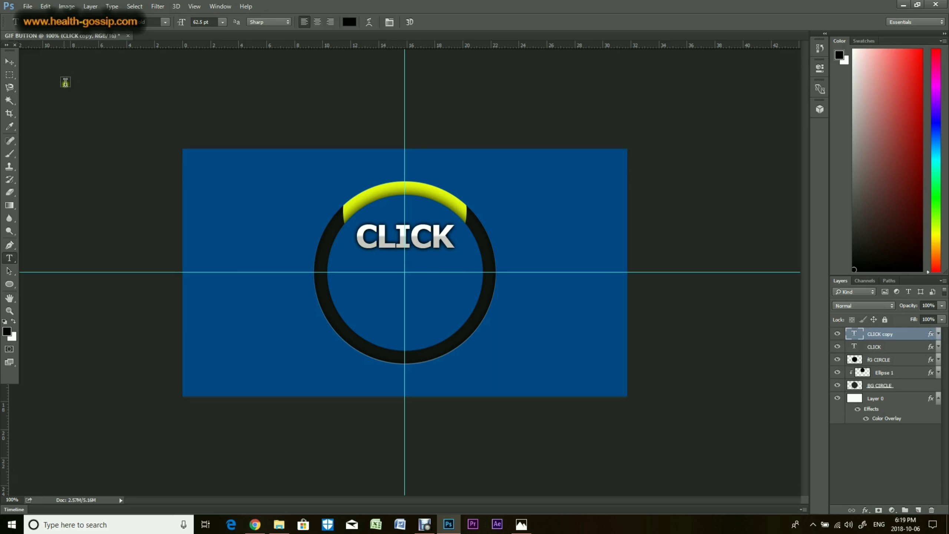
left_click(9, 62)
left_click_drag(389, 252, 389, 285)
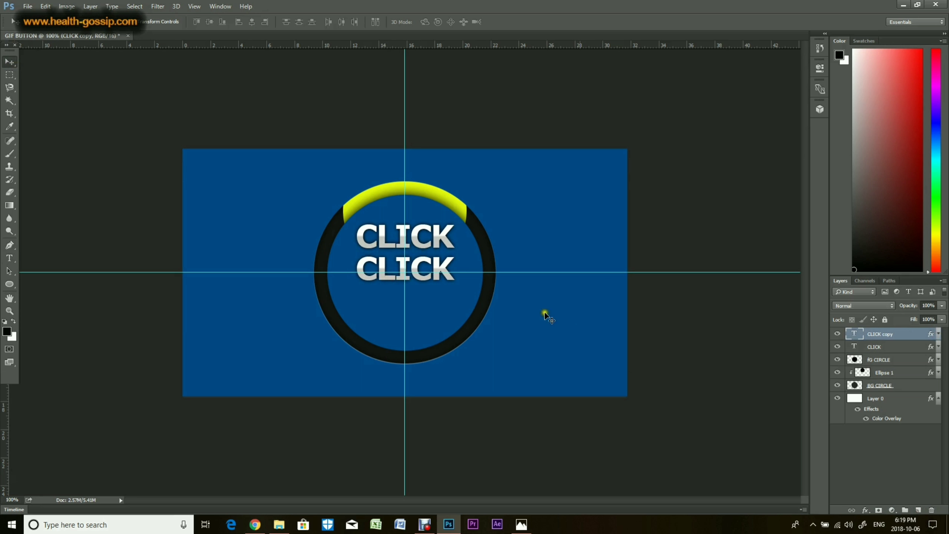
double_click(854, 333)
type("HERE")
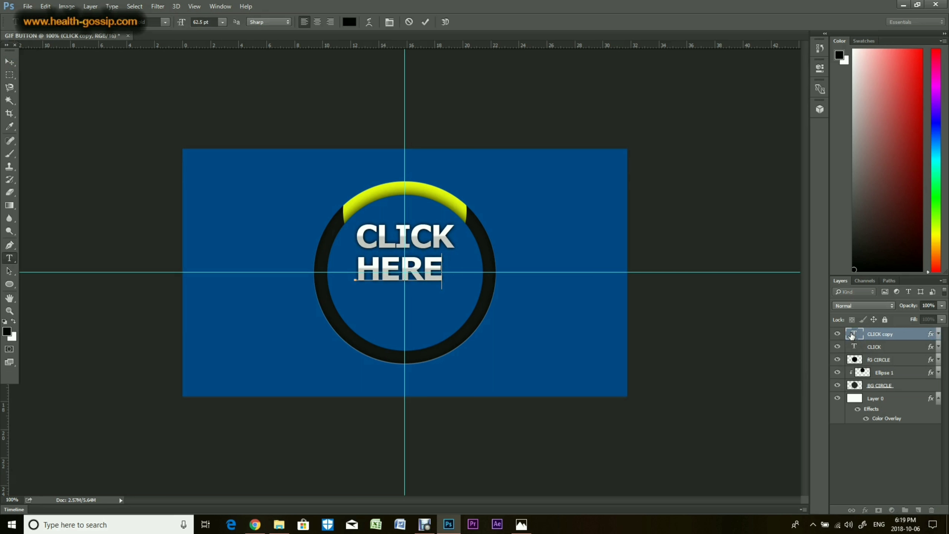
key("ctrl+Return")
key("v")
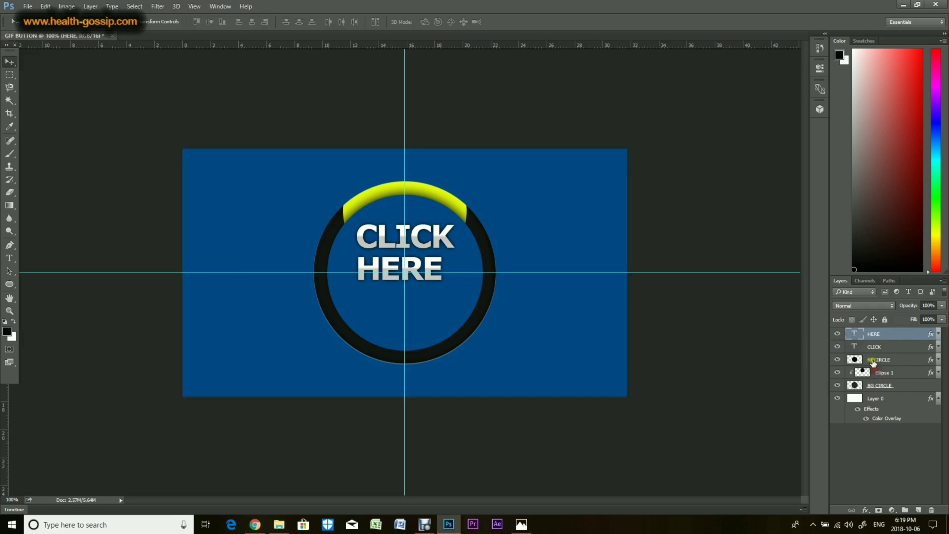
Enlarge the HERE text to nearly fill the ring's inner width and nudge it slightly down from CLICK
key("ctrl+t")
mouse_move(443, 290)
left_mouse_down()
mouse_move(472, 311)
mouse_move(421, 271)
mouse_move(474, 304)
mouse_move(439, 285)
left_mouse_up()
key("Return")
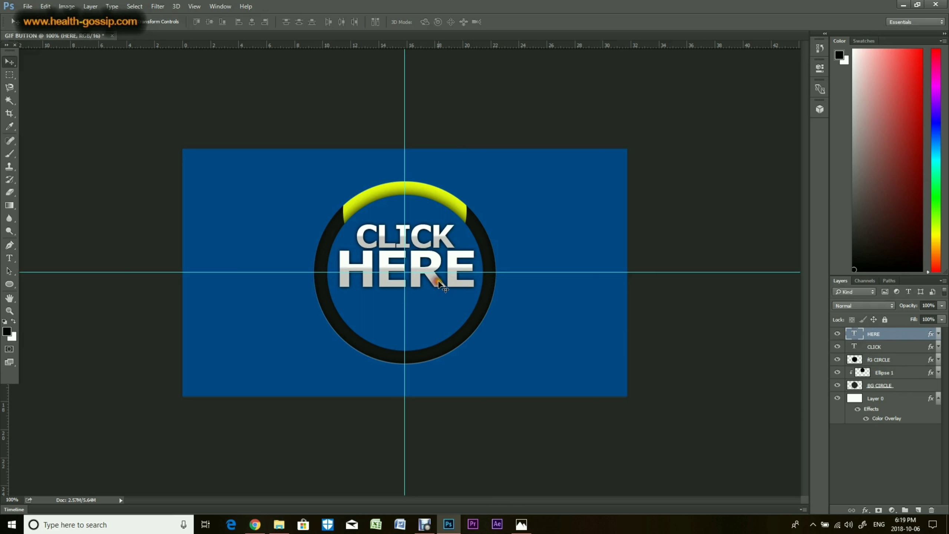
key("Down")
key("Down")
key("Down")
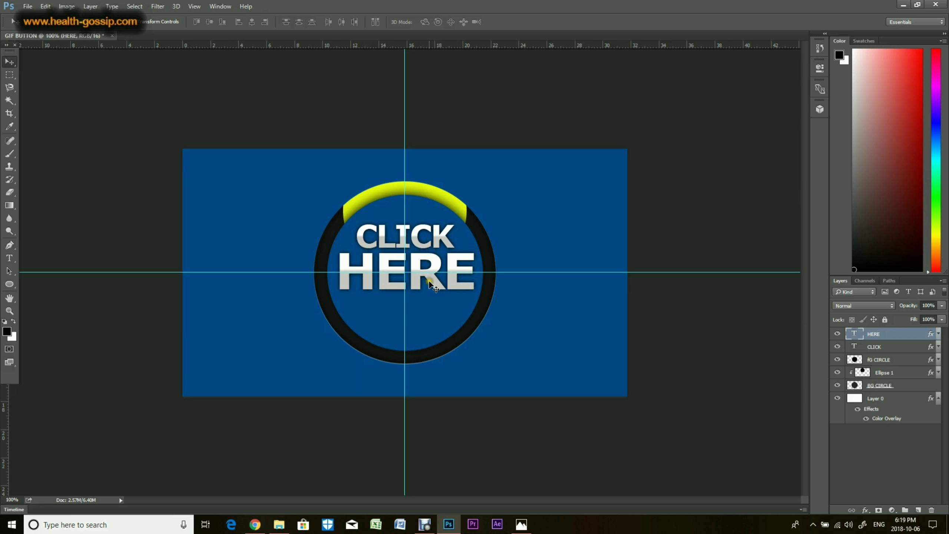
Duplicate the CLICK text layer, place the copy directly below HERE, and change its text to NOW
left_click_drag(876, 347, 919, 510)
left_click_drag(415, 255, 414, 327)
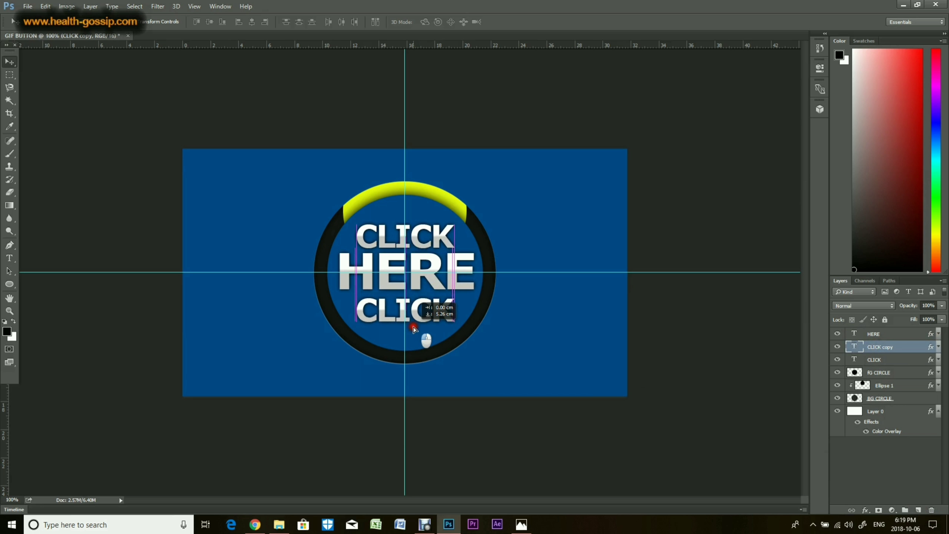
double_click(855, 348)
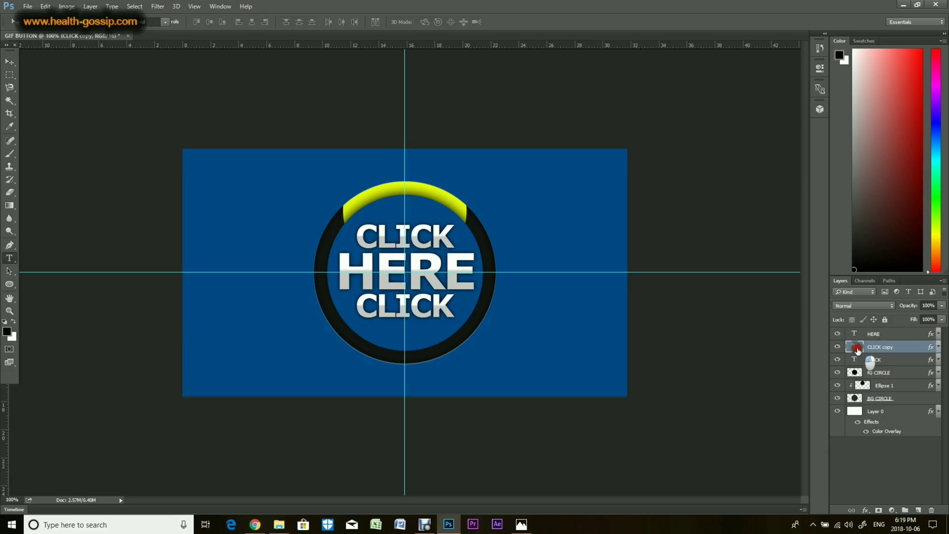
type("NOW")
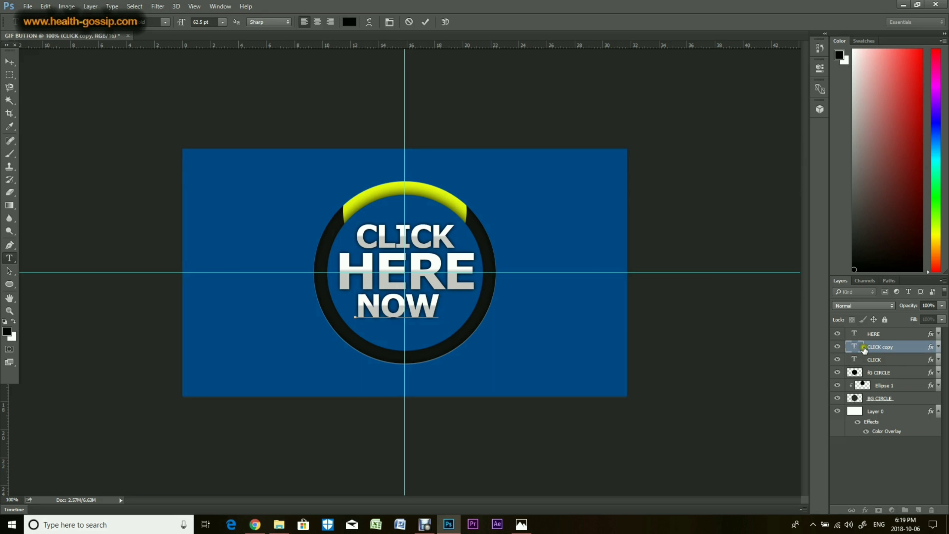
left_click(875, 347)
Scale the NOW text up proportionally to about 115% and centre it beneath HERE on the vertical guide
key("v")
key("ctrl+t")
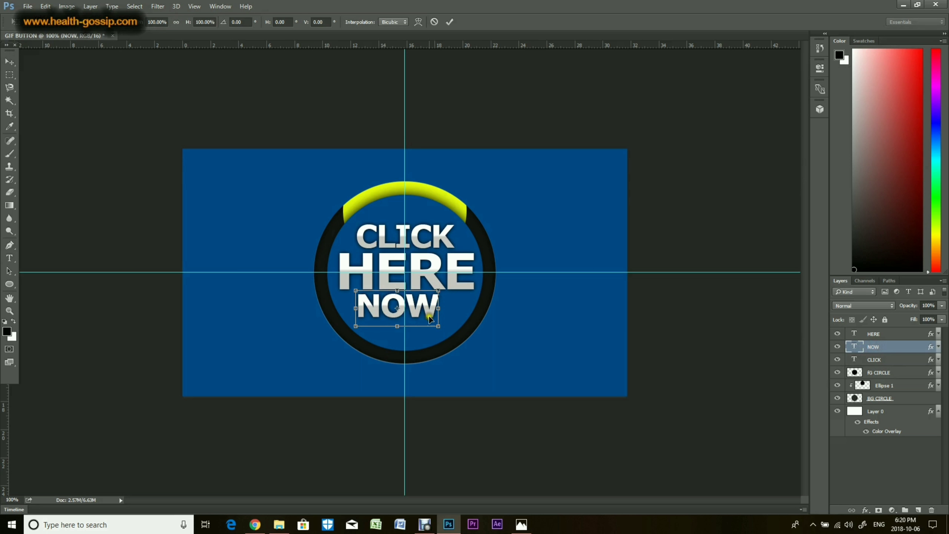
mouse_move(436, 324)
left_mouse_down()
mouse_move(452, 332)
mouse_move(429, 316)
left_mouse_up()
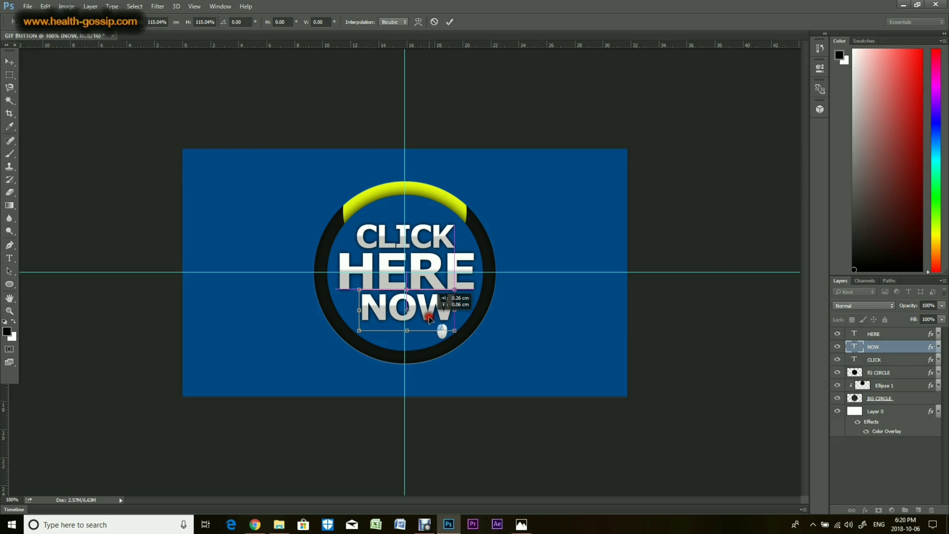
left_click(429, 316)
key("Return")
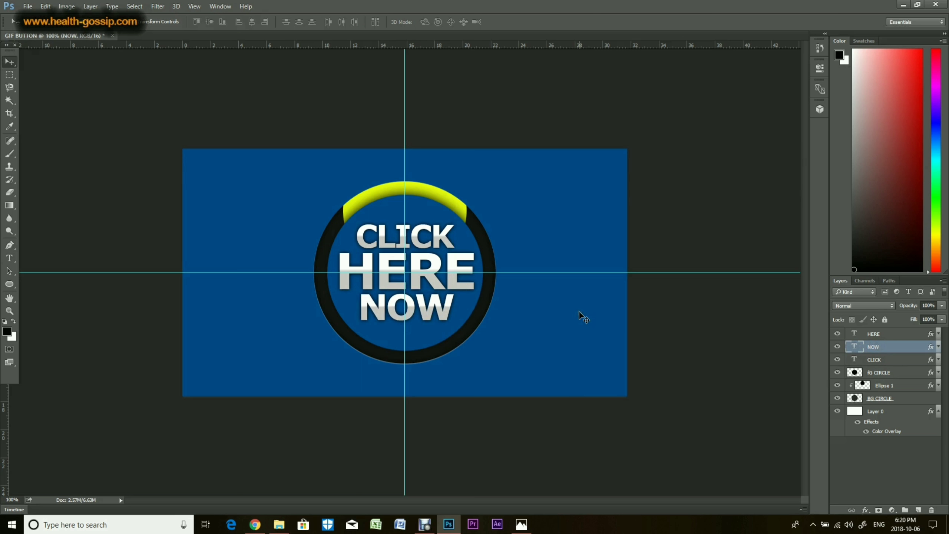
left_click(887, 337)
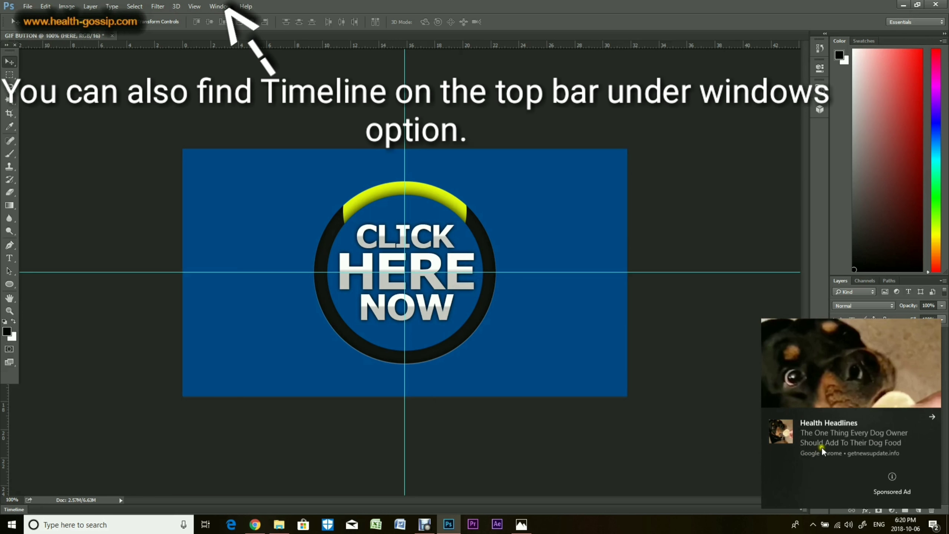
left_click(931, 418)
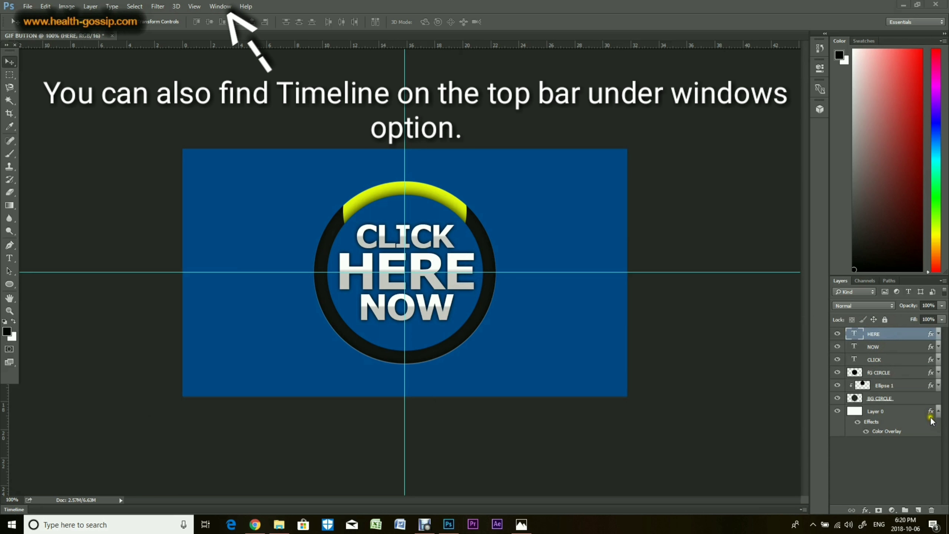
left_click(931, 409)
left_click(932, 410)
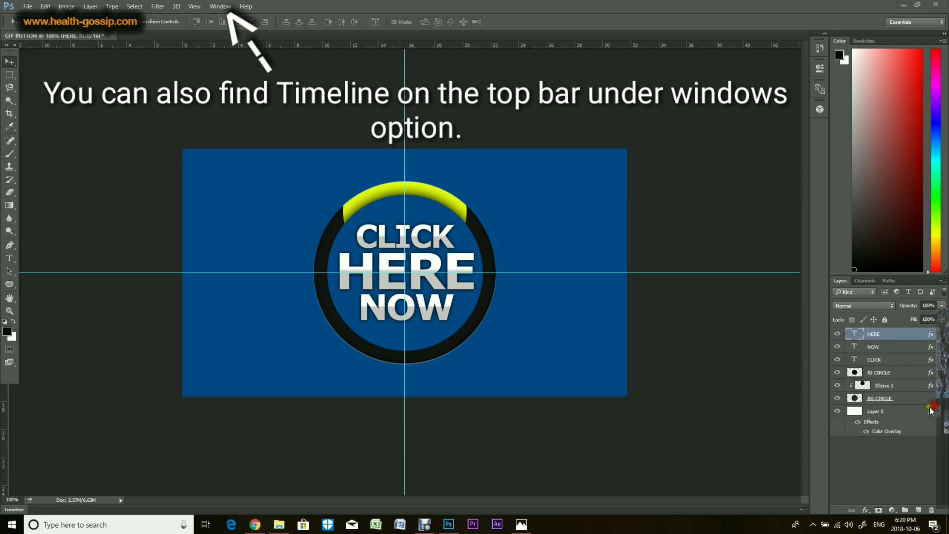
Open the Timeline and create a video timeline for the document's layers
left_click(14, 509)
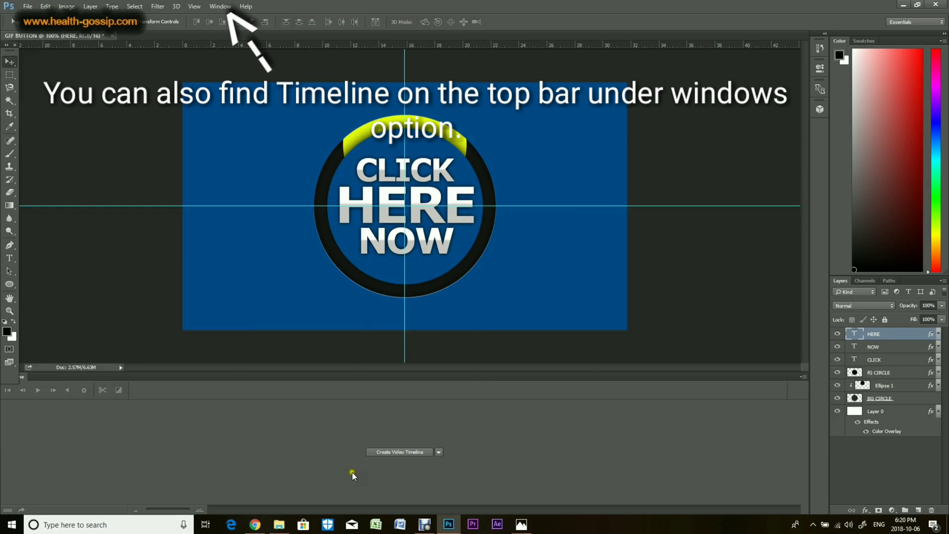
left_click(387, 452)
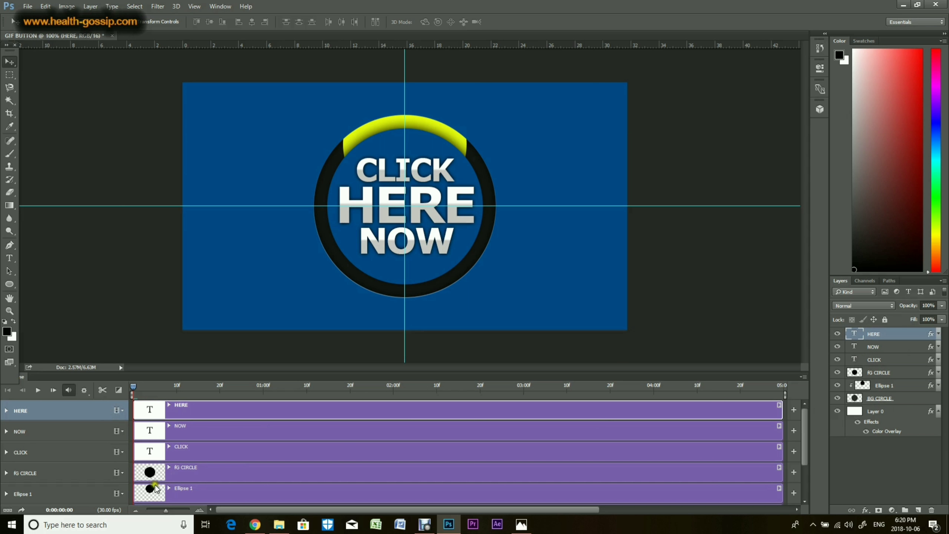
scroll(140, 451, "down", 1)
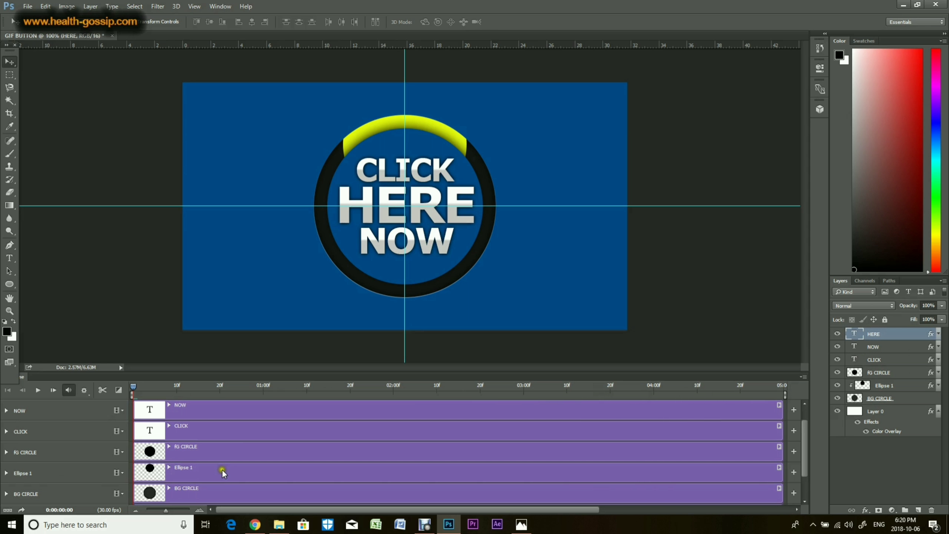
Expand the Ellipse 1 track's animation properties and enable Position keyframing with a first keyframe at 0:00:00:00
left_click(892, 386)
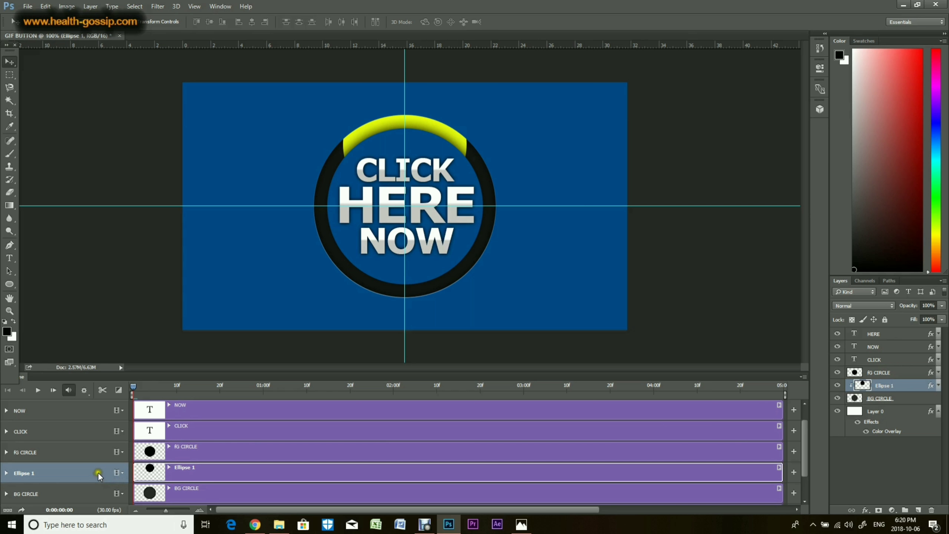
left_click(6, 473)
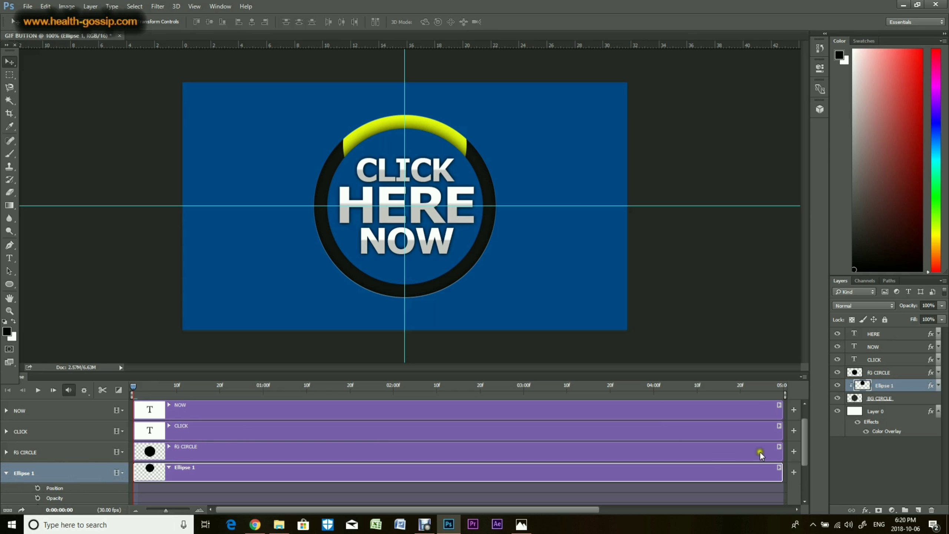
scroll(801, 446, "down", 2)
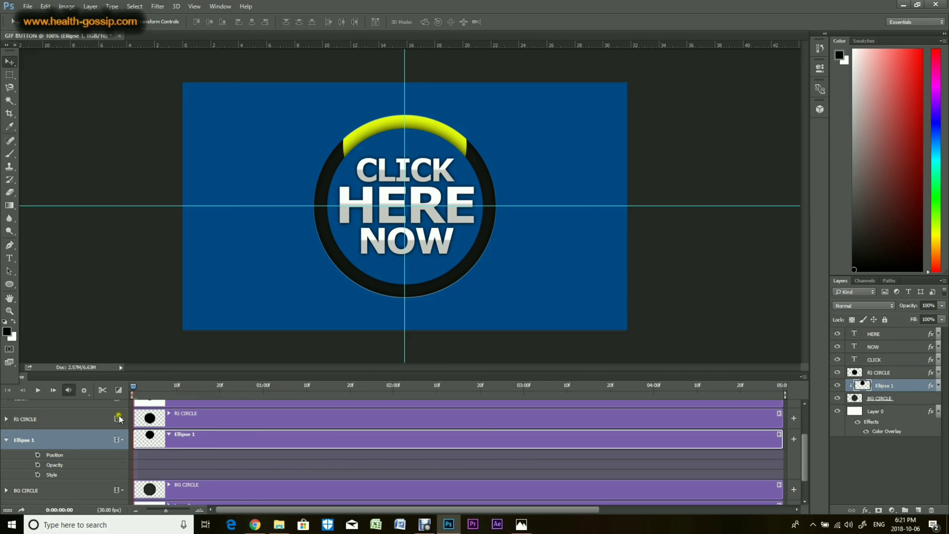
left_click(38, 455)
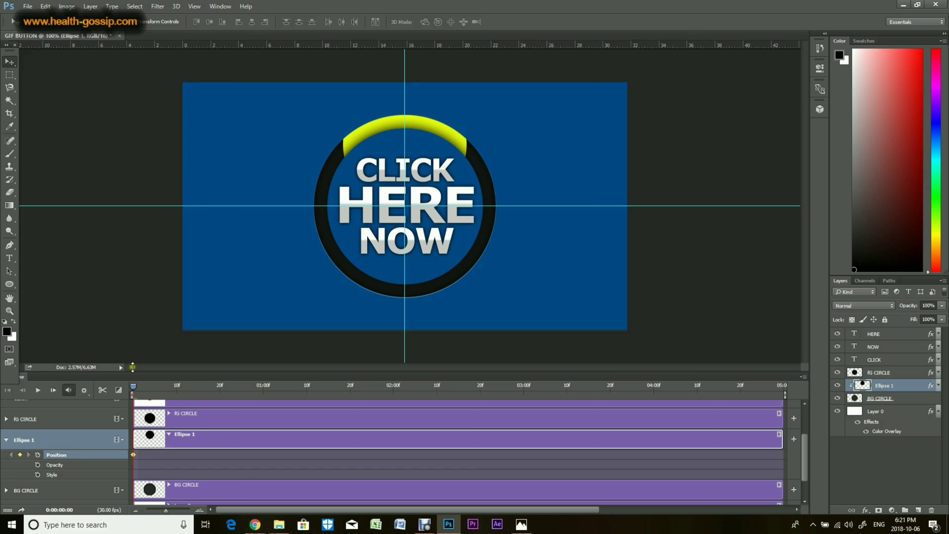
Keyframe Ellipse 1's position so the yellow highlight sits on the ring's right side at frame 10 and its bottom at frame 20
left_click_drag(133, 390, 178, 391)
left_click_drag(414, 131, 486, 188)
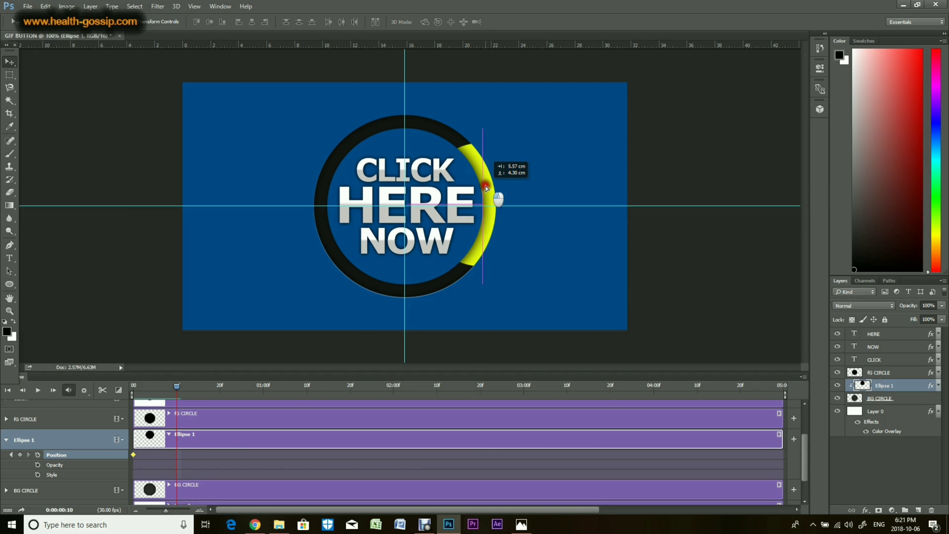
left_click_drag(486, 188, 487, 187)
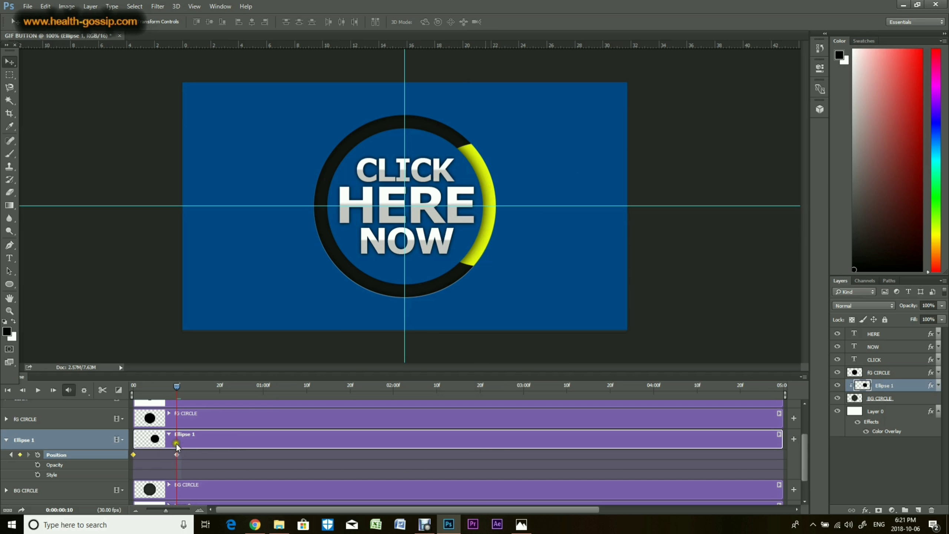
left_click_drag(177, 386, 220, 385)
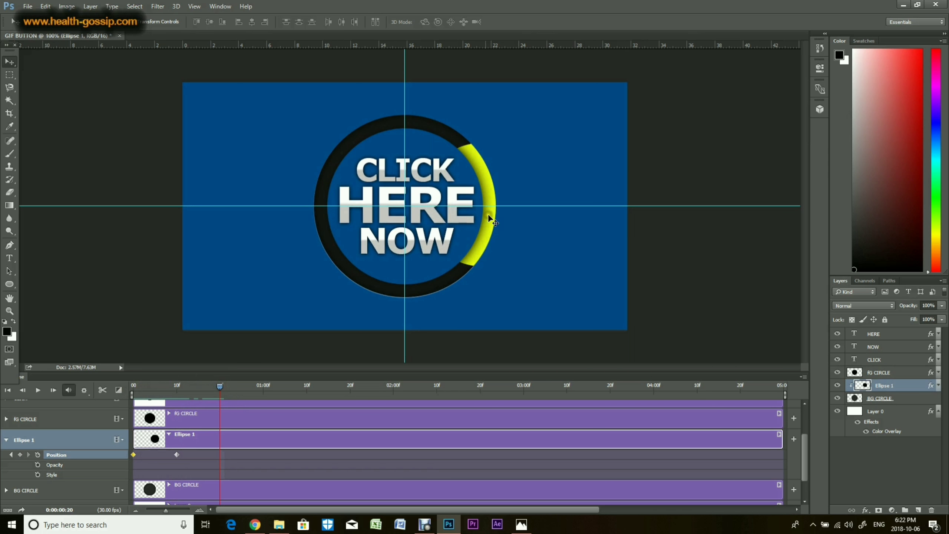
left_click_drag(490, 218, 411, 279)
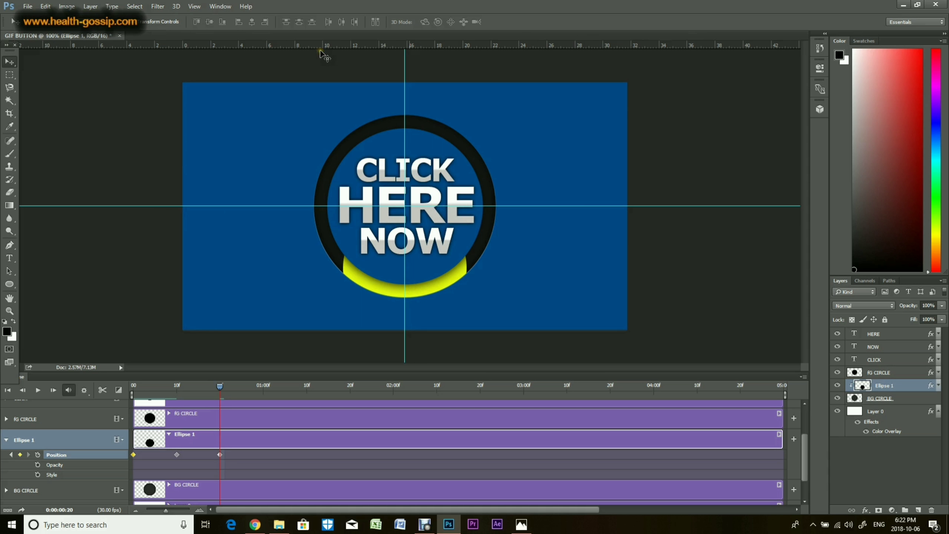
left_click_drag(314, 49, 328, 84)
Keyframe Ellipse 1's position so the highlight sits on the ring's left side at 0:00:01:00 and its top at 0:00:01:10
left_click_drag(217, 386, 264, 385)
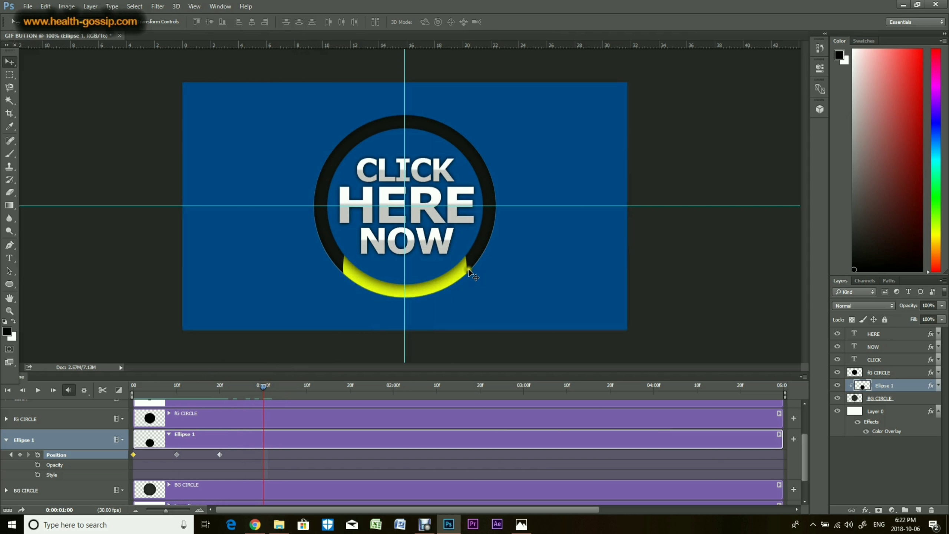
left_click(399, 294)
left_click_drag(399, 295, 310, 231)
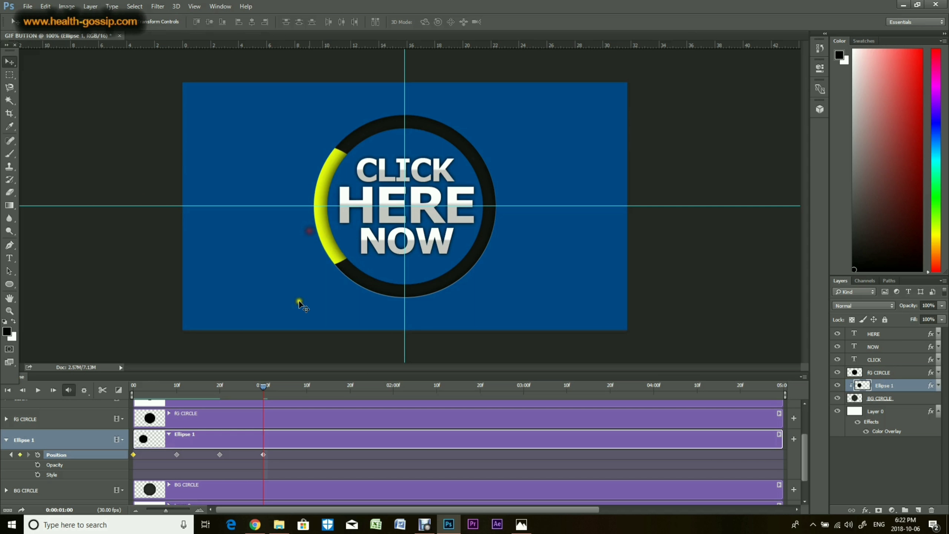
left_click_drag(264, 386, 307, 384)
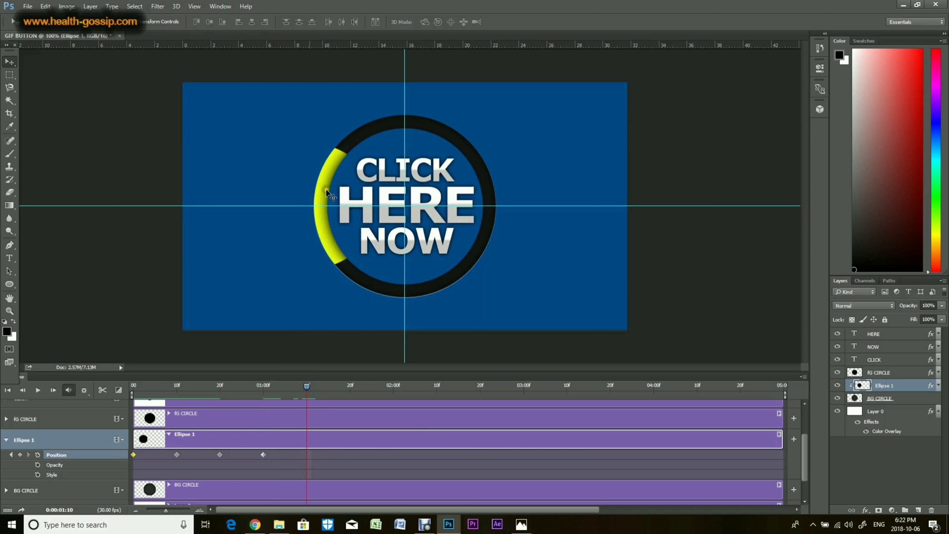
left_click_drag(319, 204, 412, 139)
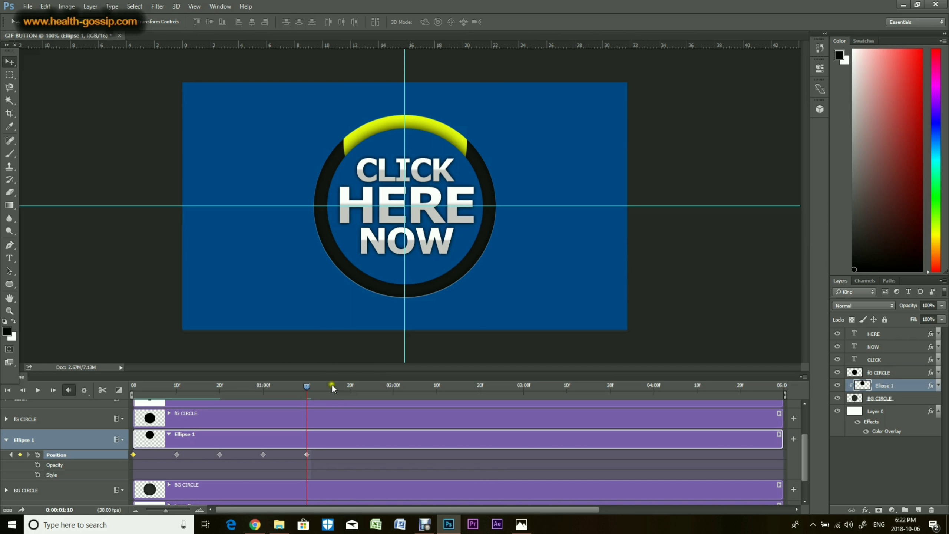
Shorten the timeline's work area to end at 0:00:01:10 and open the playback options for resolution and looping
left_click(785, 395)
left_click_drag(785, 395, 305, 399)
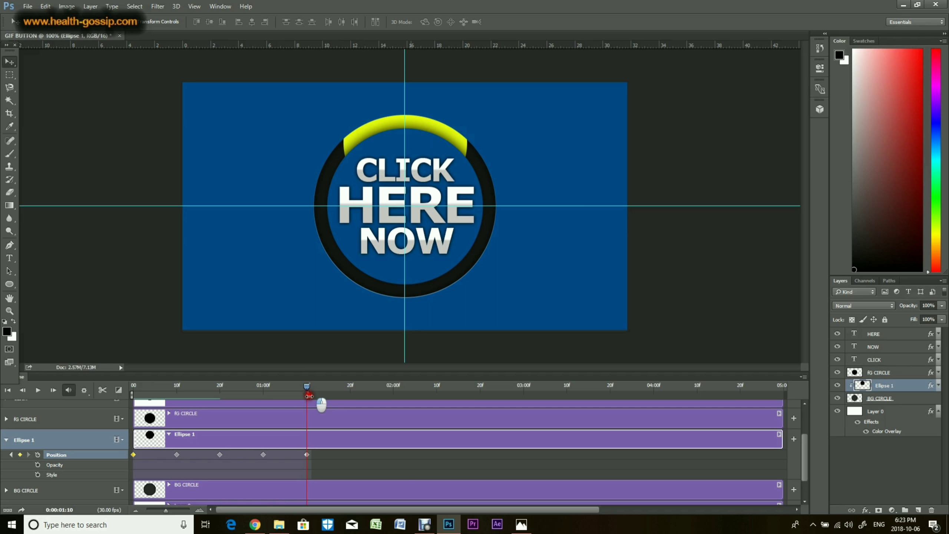
left_click(84, 391)
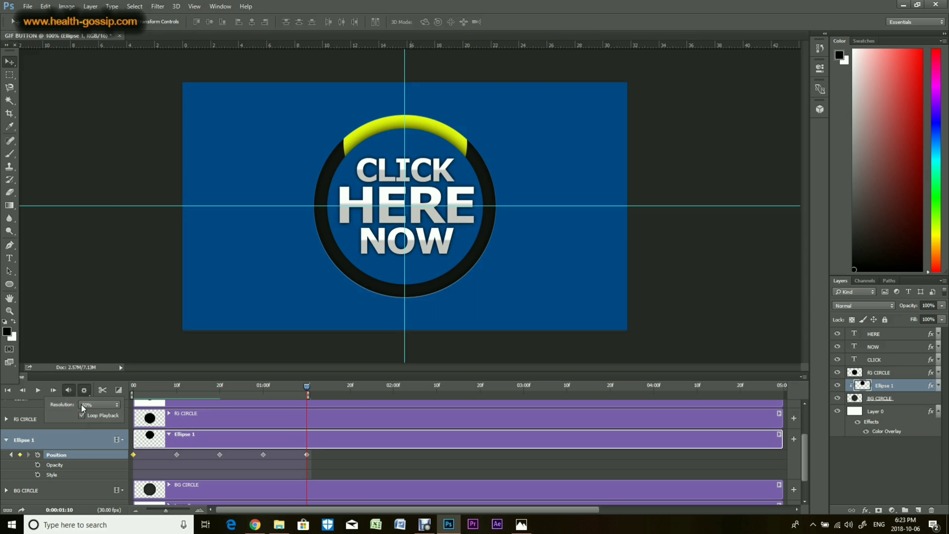
Play the highlight animation as a preview, stop it, and return the playhead to 0:00:00:00
left_click(38, 390)
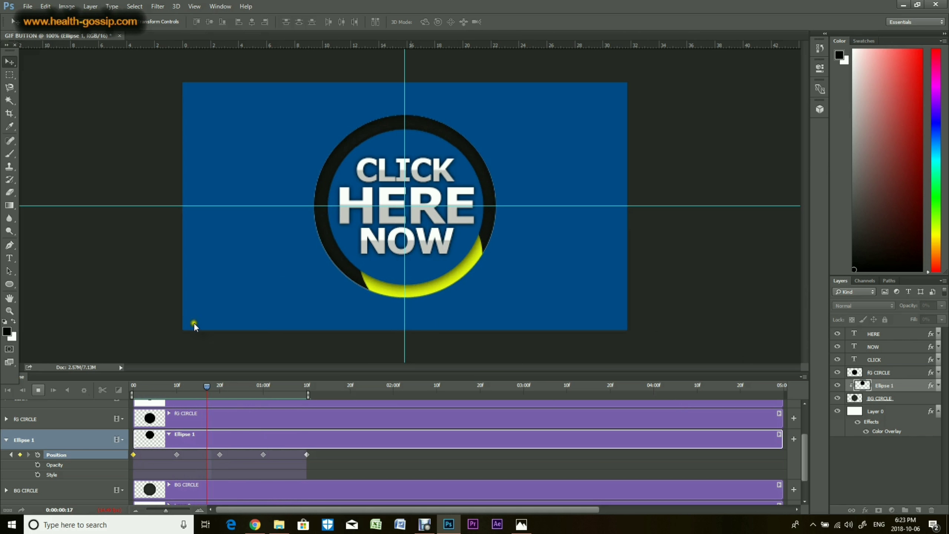
left_click(39, 391)
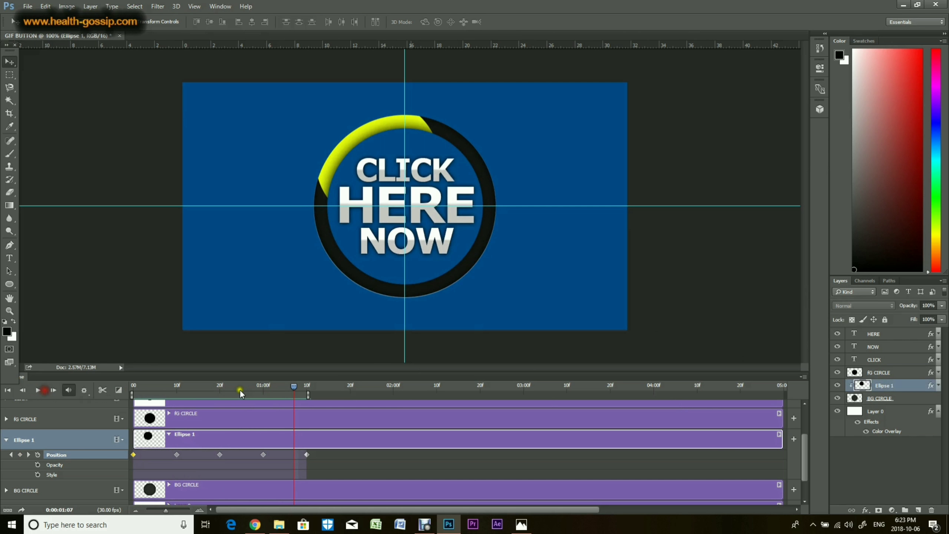
left_click(288, 386)
left_click_drag(287, 385, 133, 386)
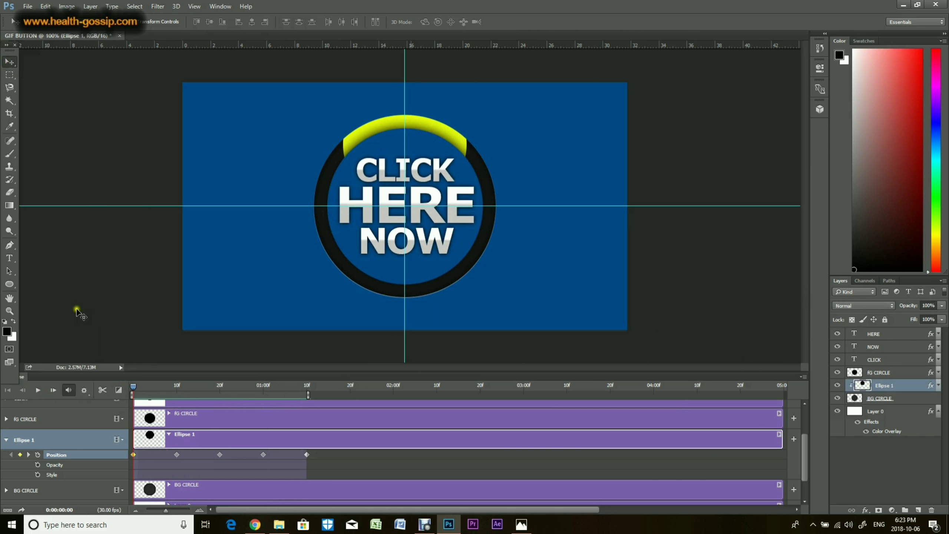
Open the Save for Web (Legacy) export, centre the button in the preview, and choose GIF as the file format
left_click(32, 9)
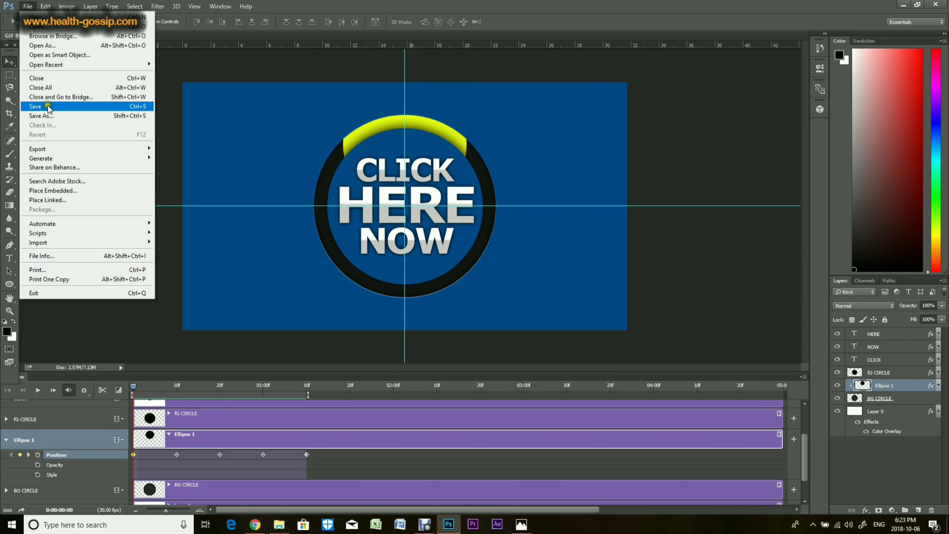
mouse_move(55, 153)
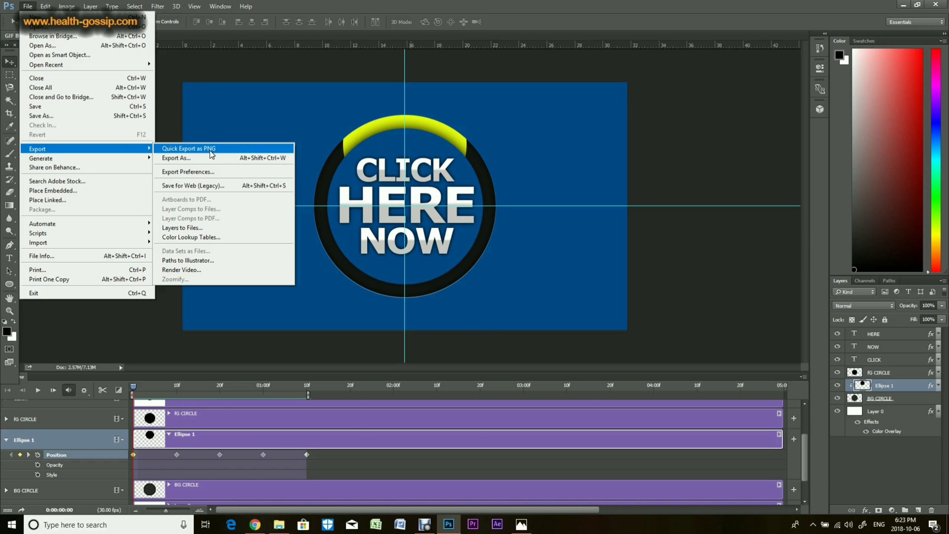
left_click(208, 185)
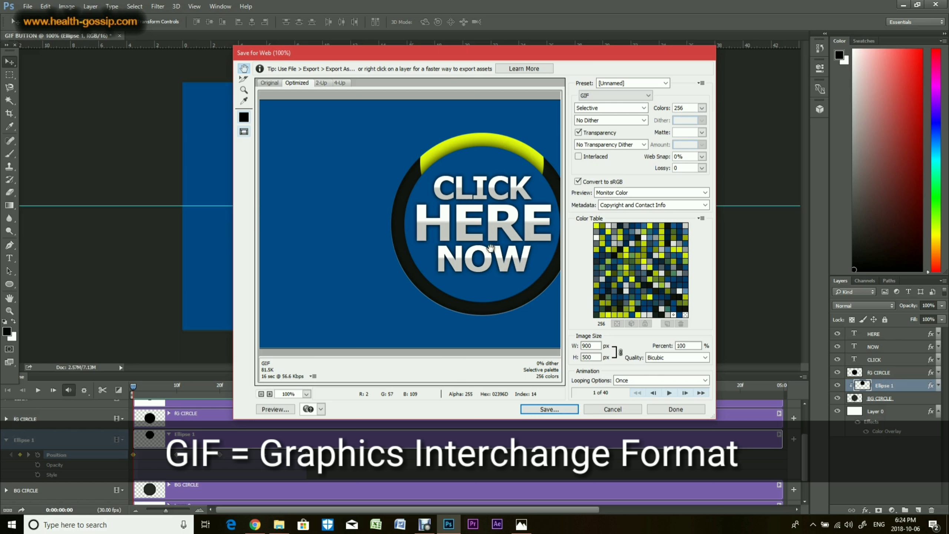
left_click_drag(485, 251, 420, 259)
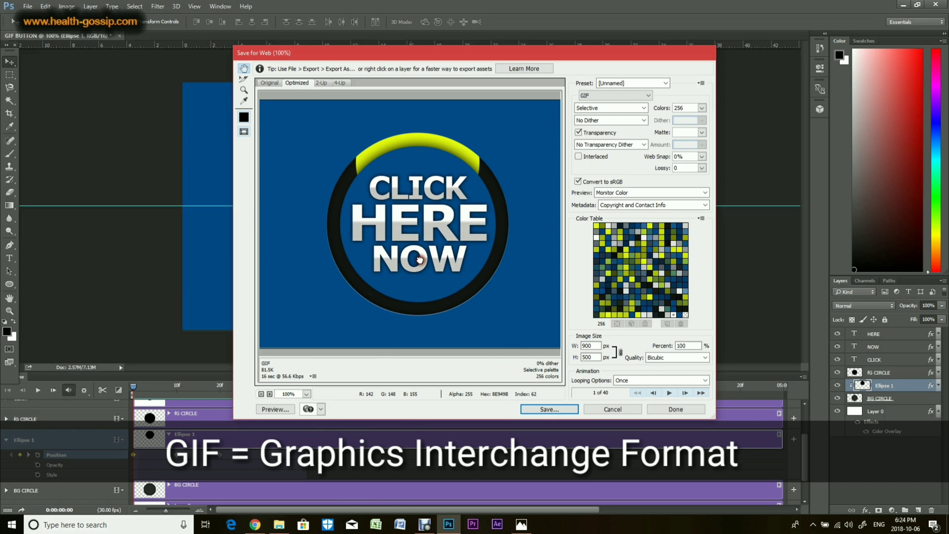
left_click(619, 96)
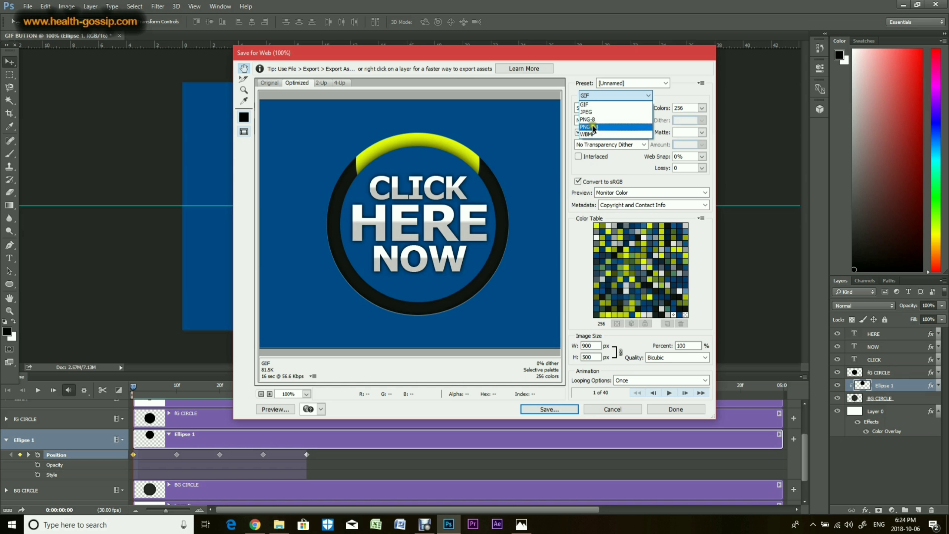
left_click(597, 104)
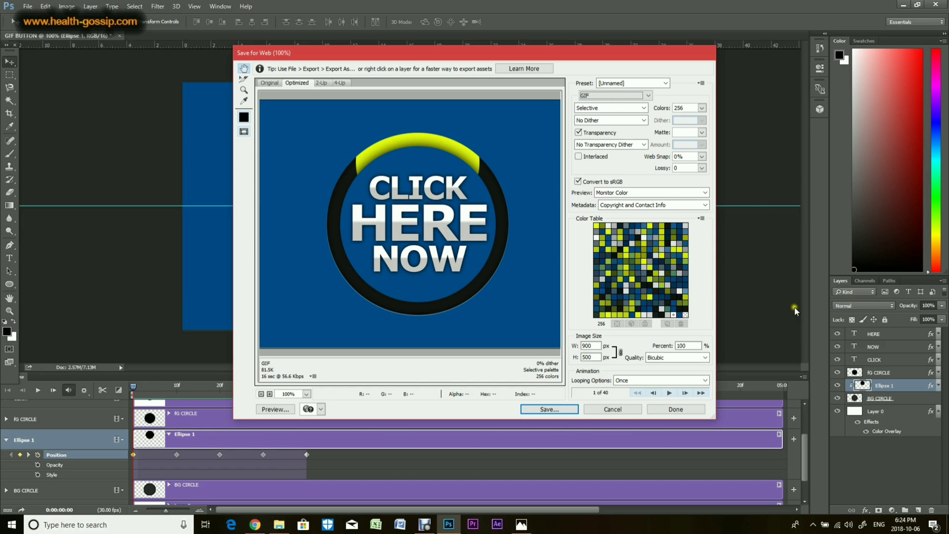
Set the GIF's looping option to Forever and keep dithering at No Dither
left_click(621, 381)
left_click(631, 398)
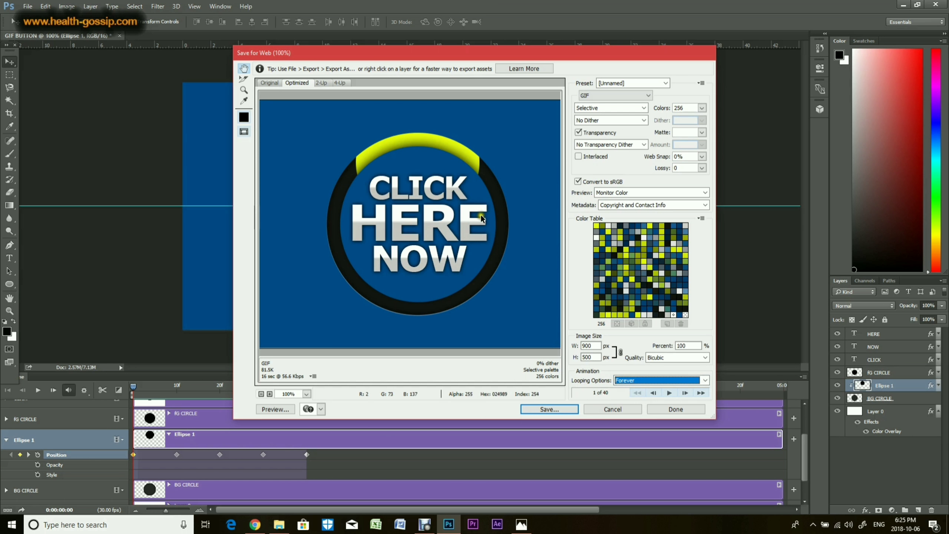
left_click(598, 120)
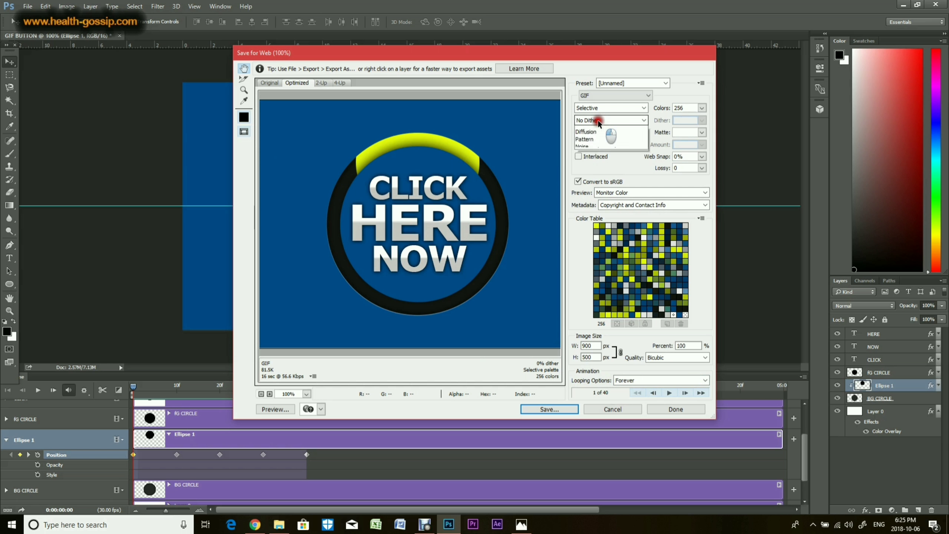
left_click(604, 122)
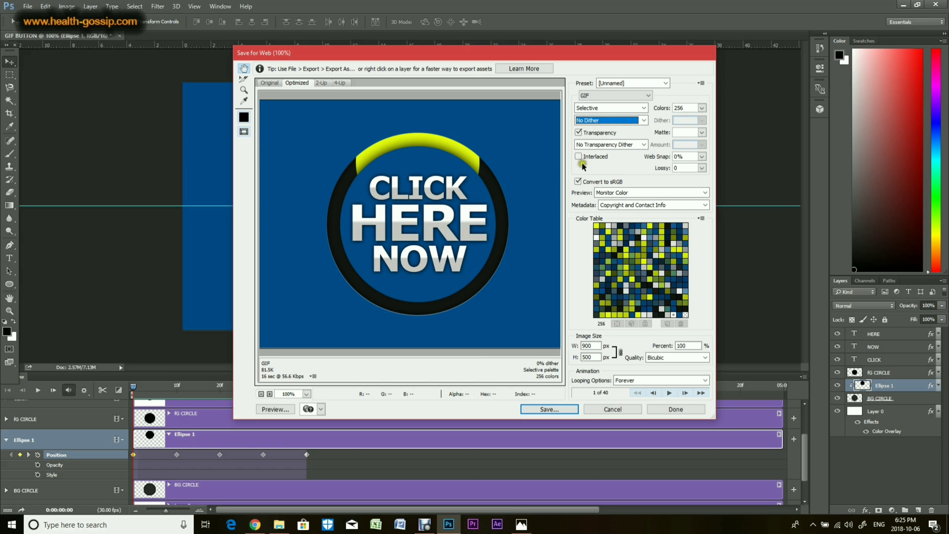
Try a 128-colour palette for the GIF to compare file sizes, and restore 256 colours
left_click(702, 112)
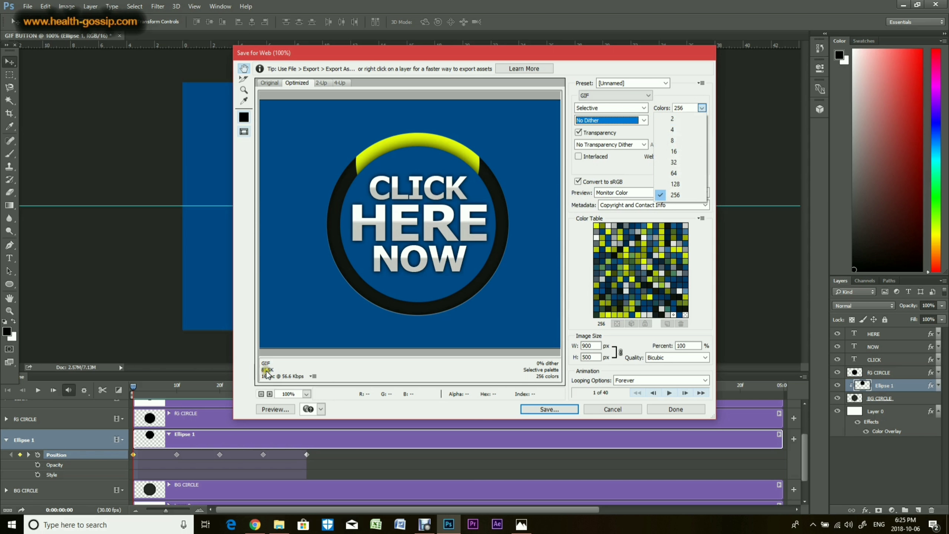
left_click(676, 184)
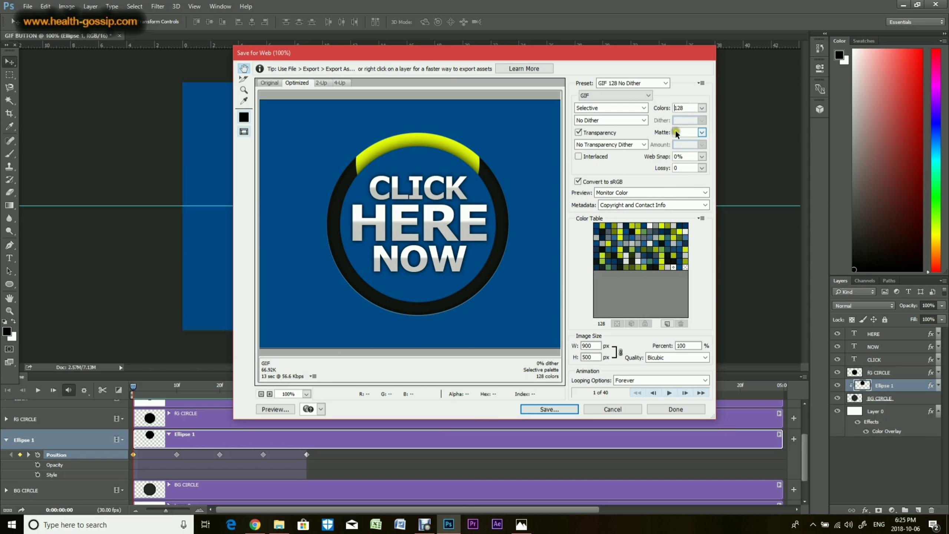
left_click(702, 107)
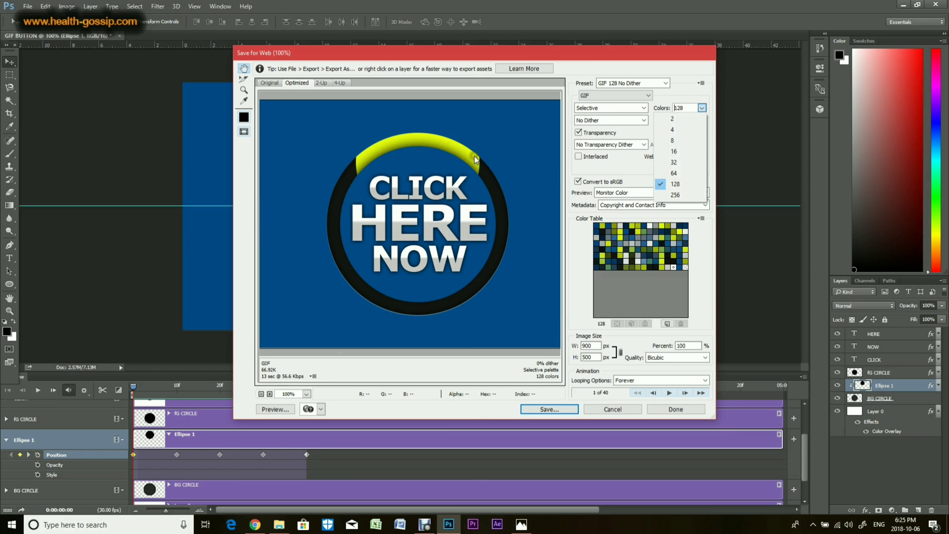
left_click(675, 195)
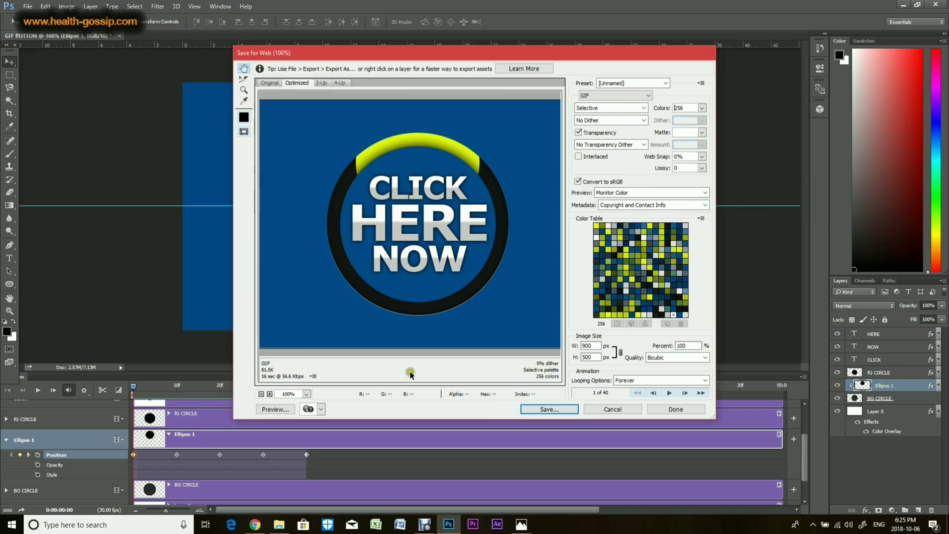
Play and stop the animation in the export preview, and save the optimized GIF to the Desktop as GIF-BUTTON
left_click(668, 392)
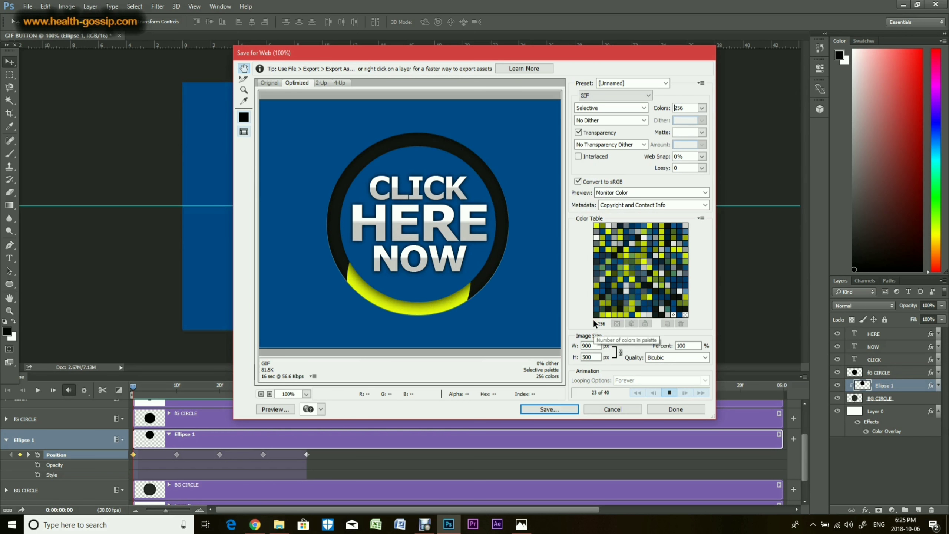
left_click(667, 393)
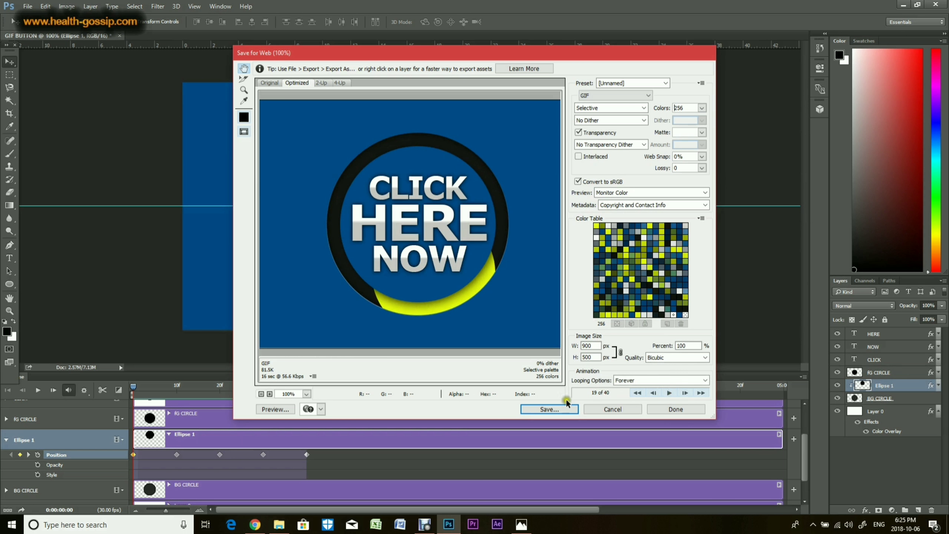
left_click(540, 408)
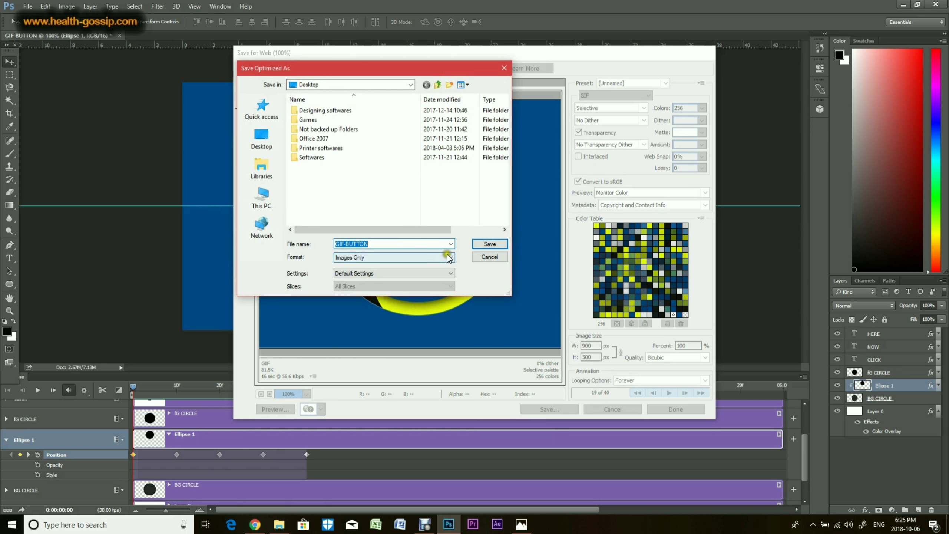
left_click(486, 251)
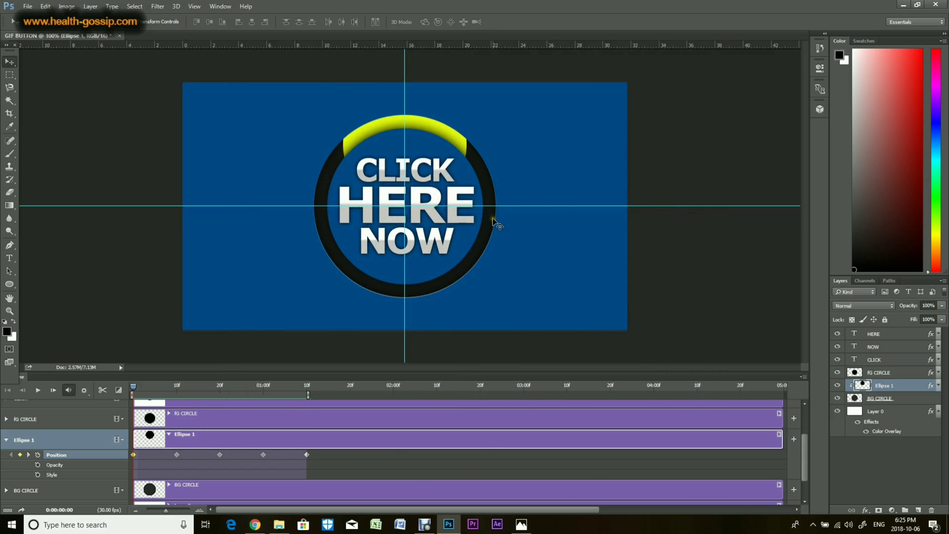
Close the document, saving it as the Photoshop file GIF BUTTON NEW in the Gif Button folder
left_click(118, 36)
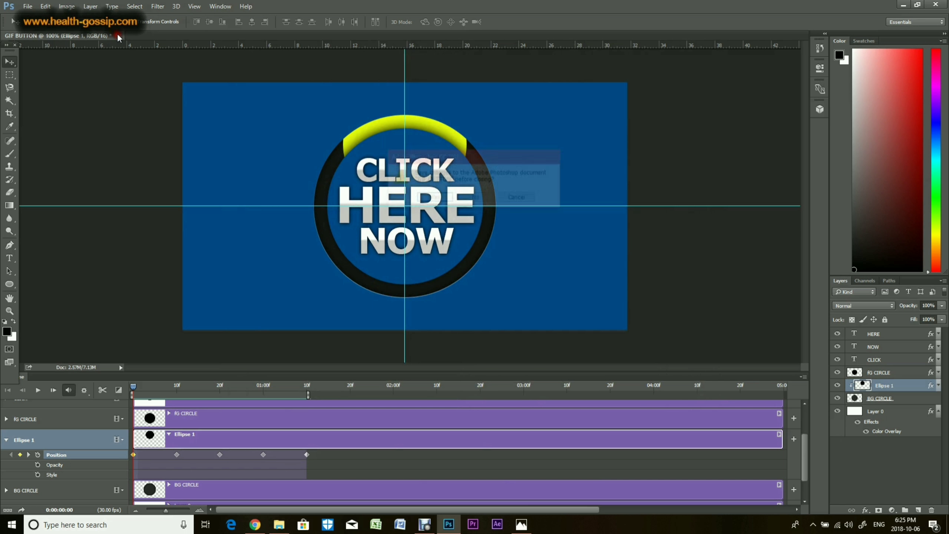
left_click(434, 198)
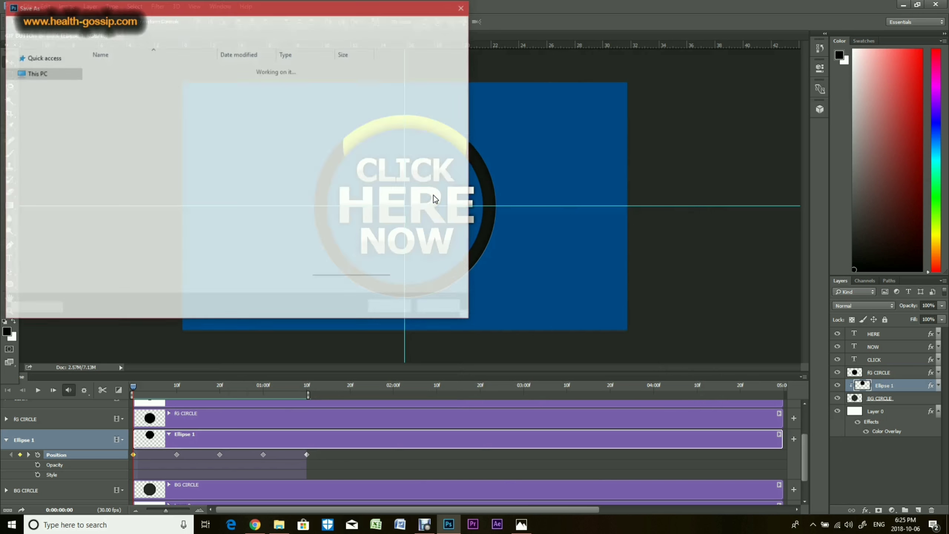
left_click(135, 216)
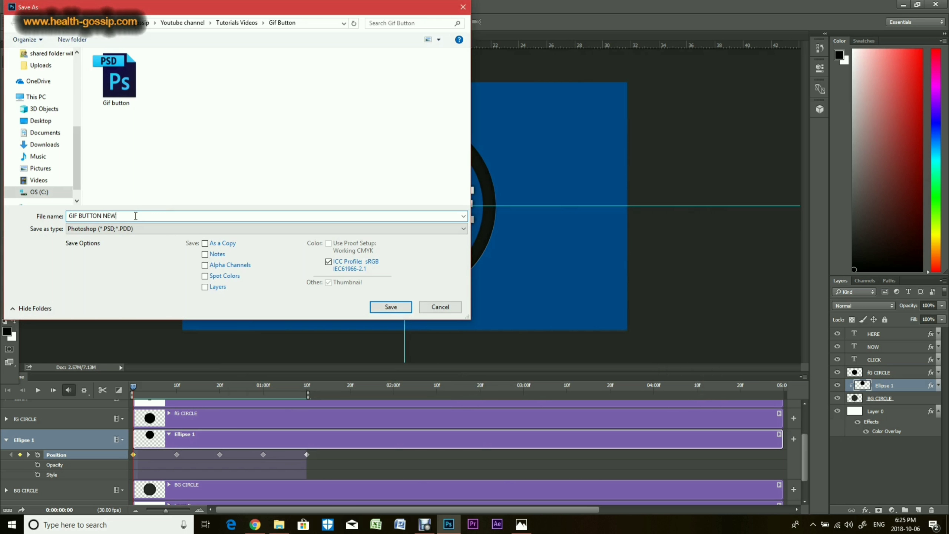
left_click(399, 316)
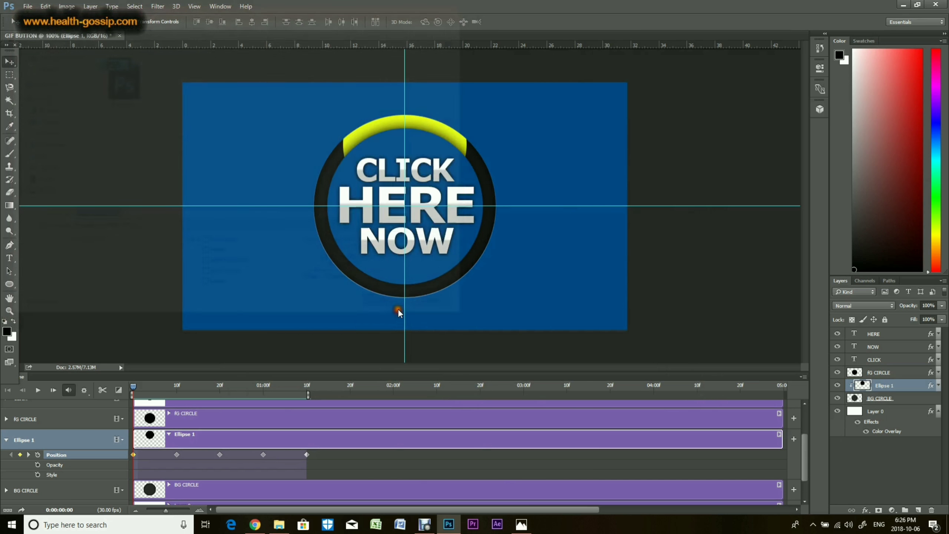
left_click(583, 161)
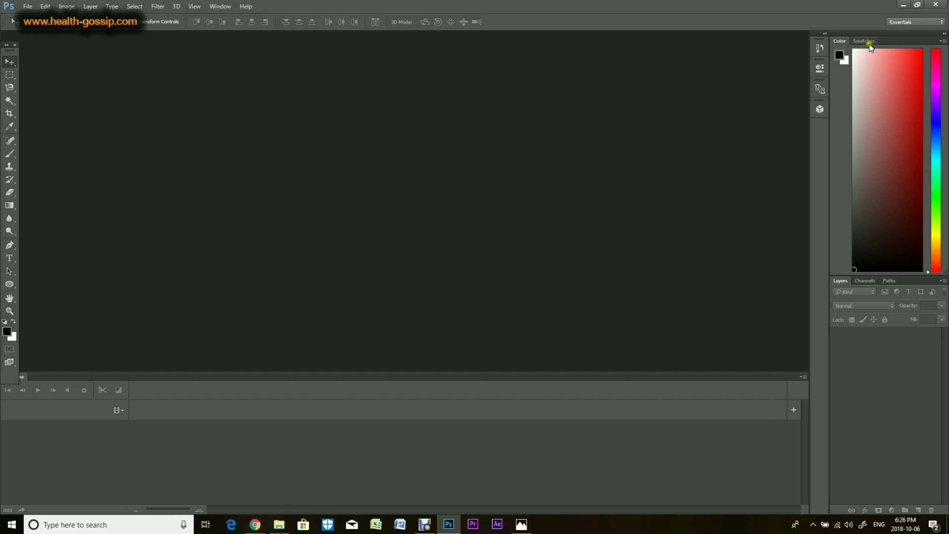
Switch to File Explorer and open the exported GIF-BUTTON file from the Desktop to watch its animation
left_click(902, 9)
left_click(900, 8)
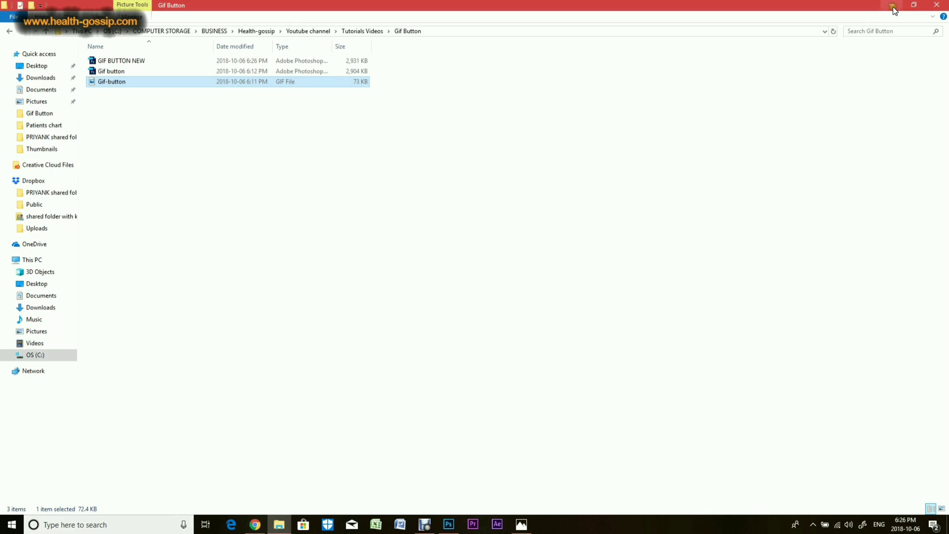
left_click(33, 283)
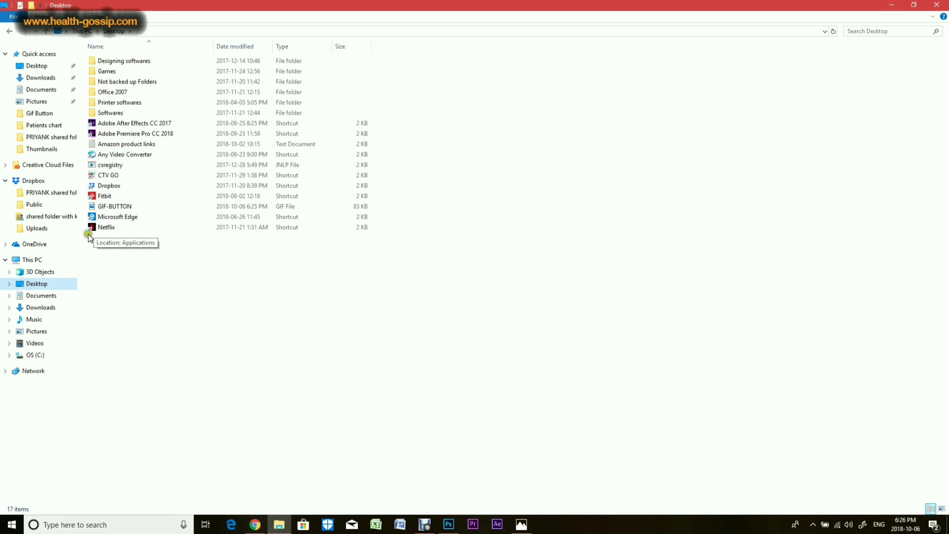
left_click(110, 207)
double_click(109, 207)
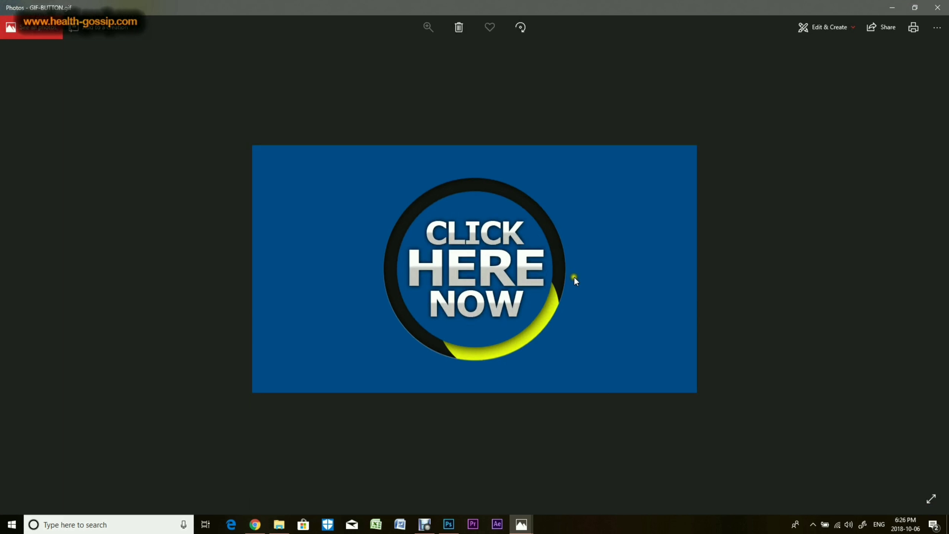
Switch to Chrome to view the YouTube channel page, and return to the exported GIF in Photos
left_click(255, 525)
mouse_move(767, 131)
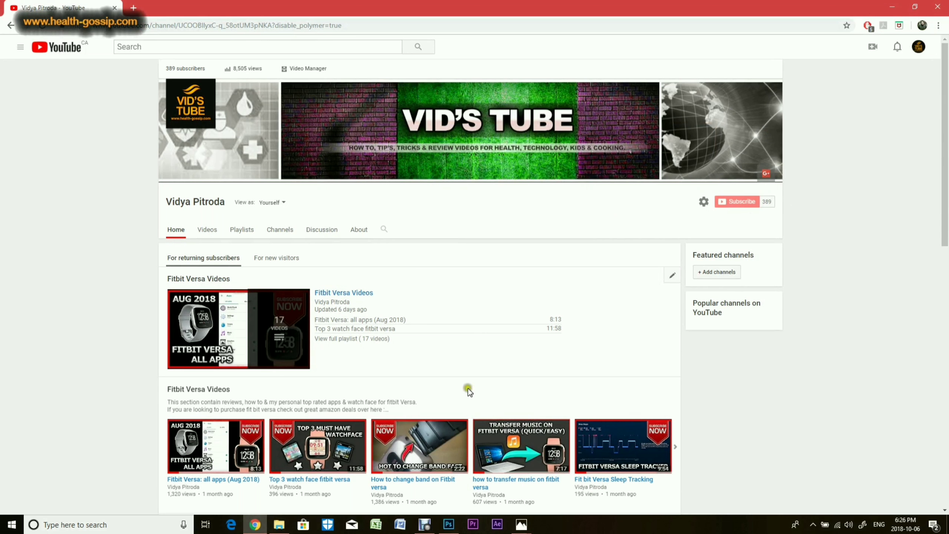
left_click(450, 525)
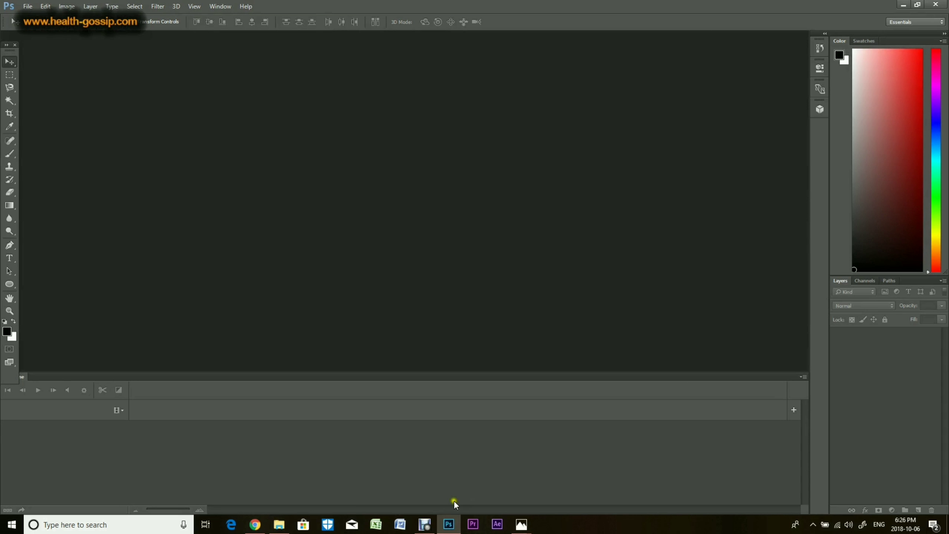
mouse_move(515, 529)
left_click(547, 497)
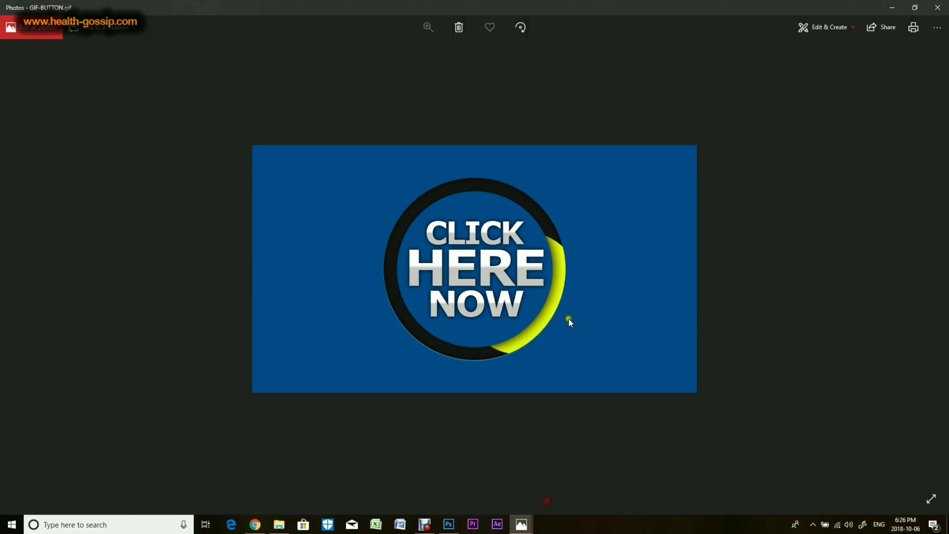